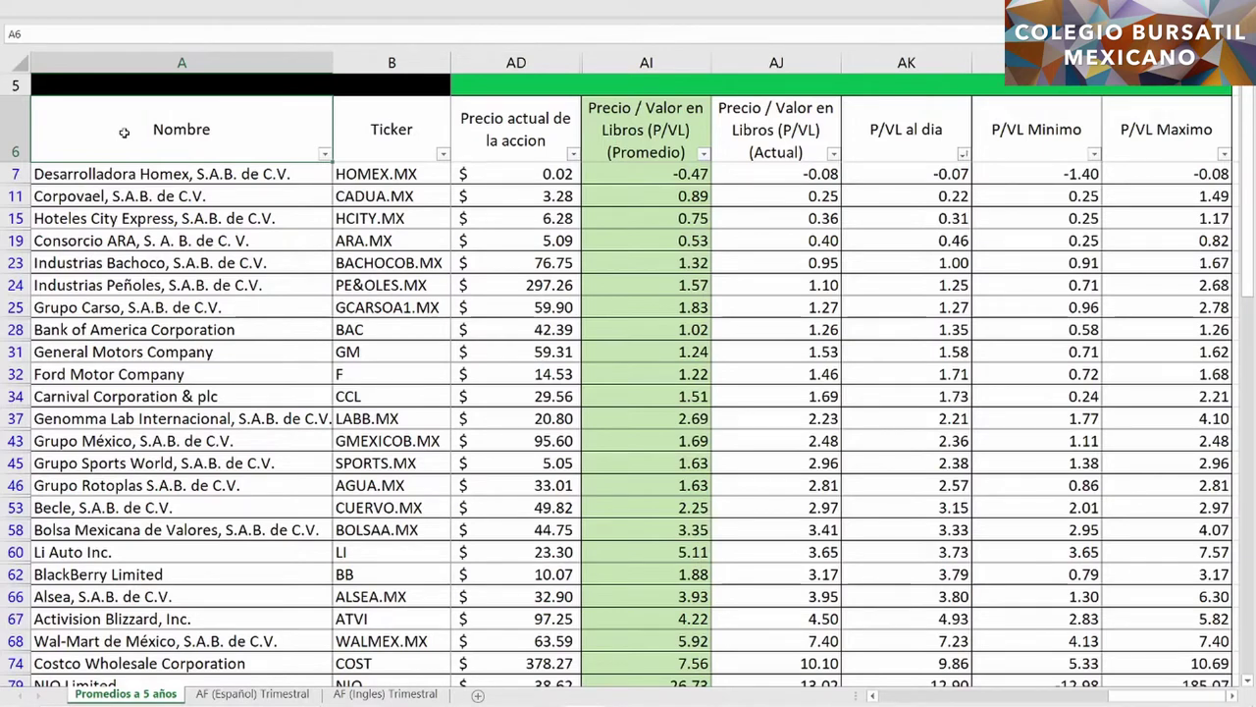
# Highlight header row 6, followed by each P/VL column in turn: average, actual, al dia, and minimum with maximum together (AI to AM).
pyautogui.click(14, 132)
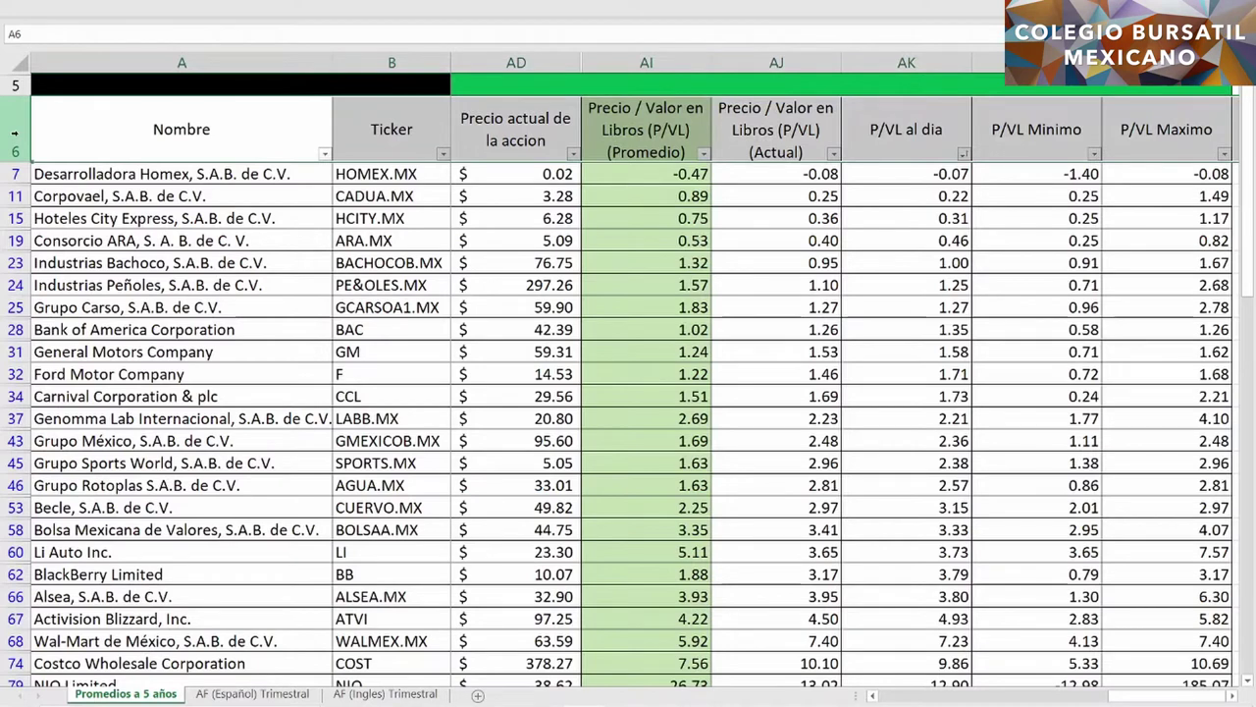
pyautogui.click(621, 61)
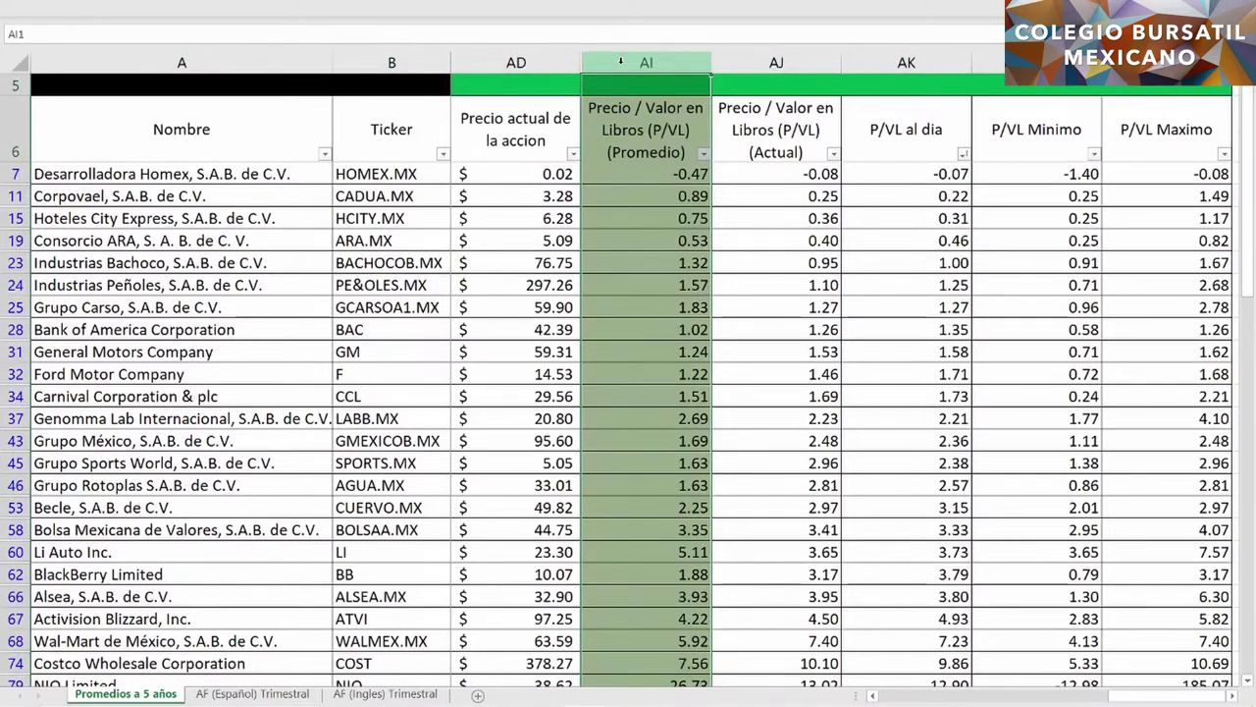
pyautogui.click(749, 63)
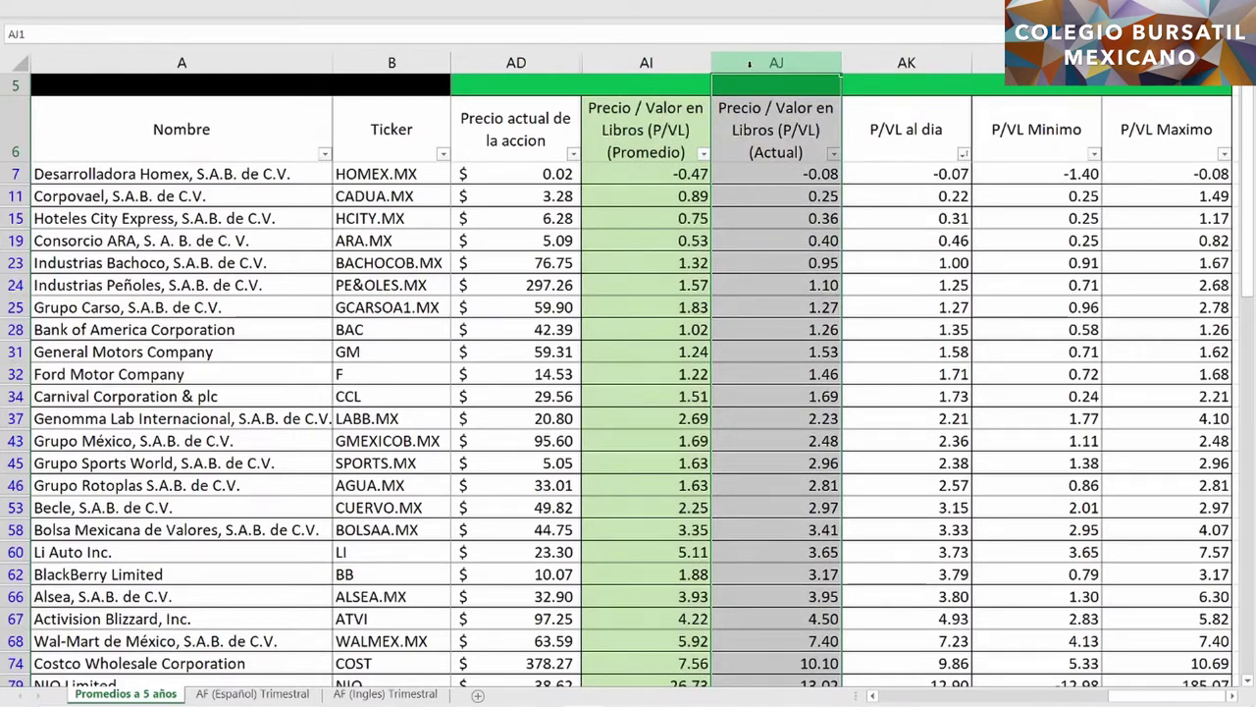
pyautogui.click(881, 61)
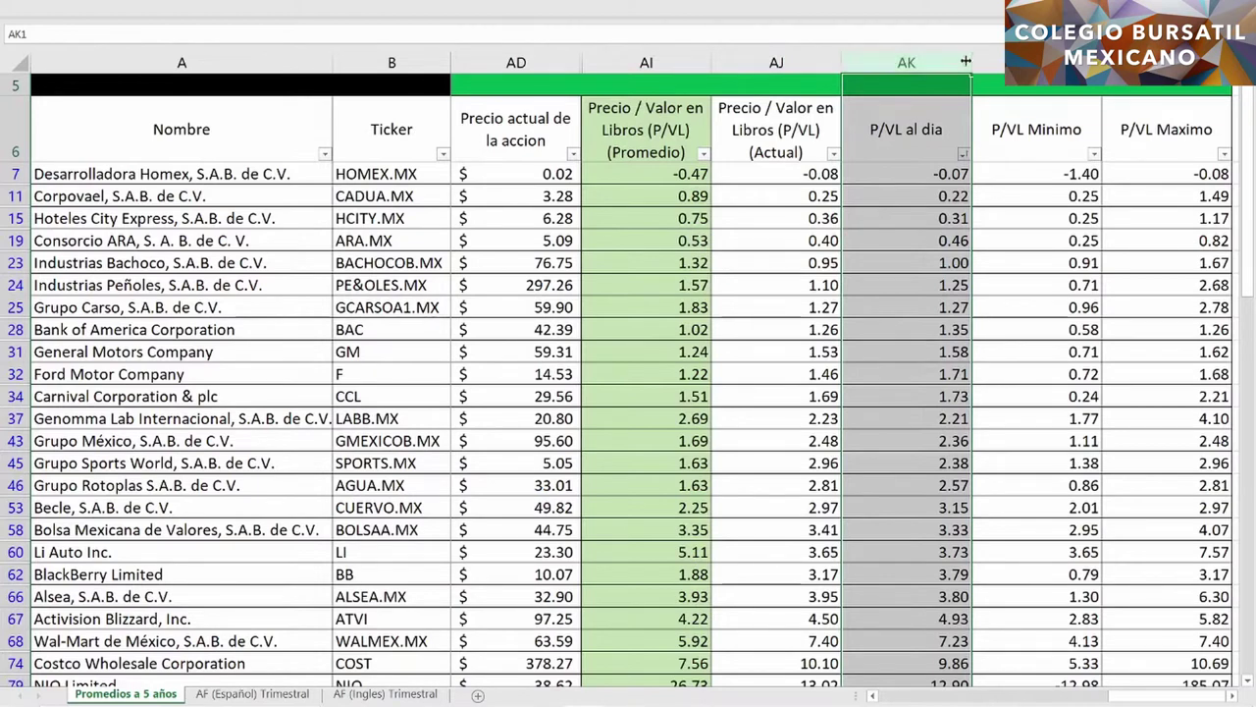
pyautogui.moveTo(986, 61); pyautogui.dragTo(1163, 61)
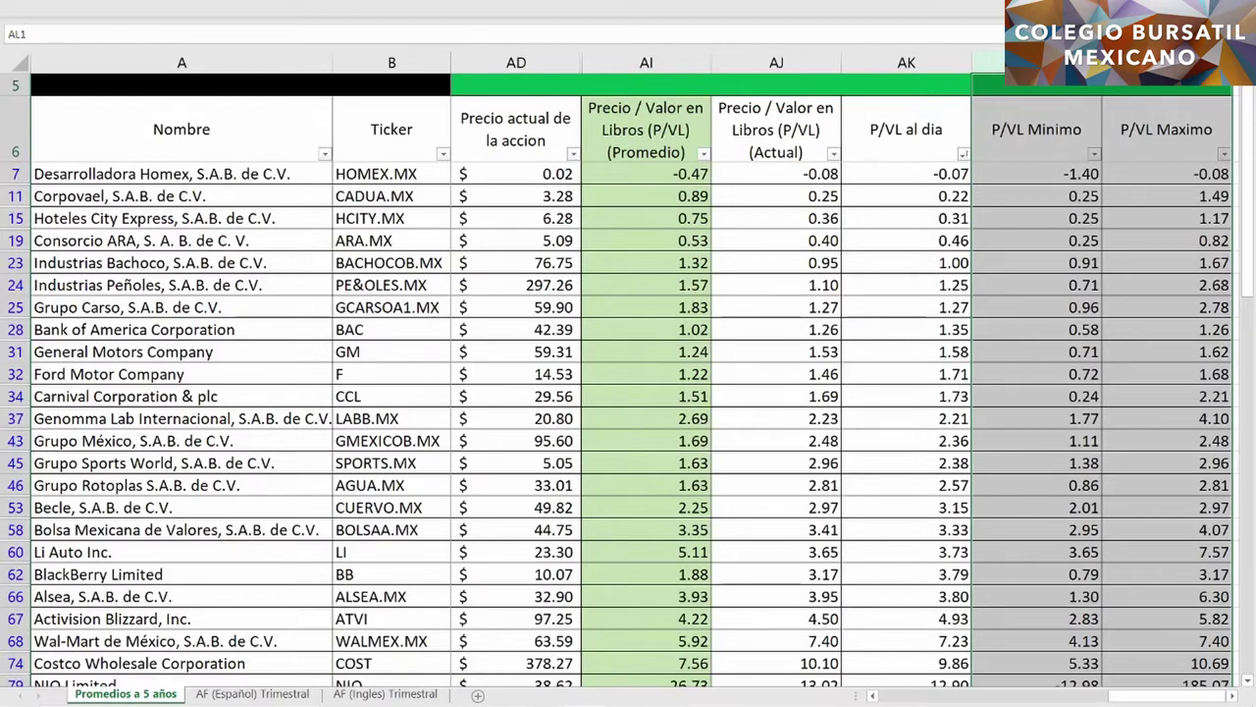
# Select Corpovael's P/VL cells in row 11 one by one: al dia, actual, average, minimum and maximum.
pyautogui.click(890, 194)
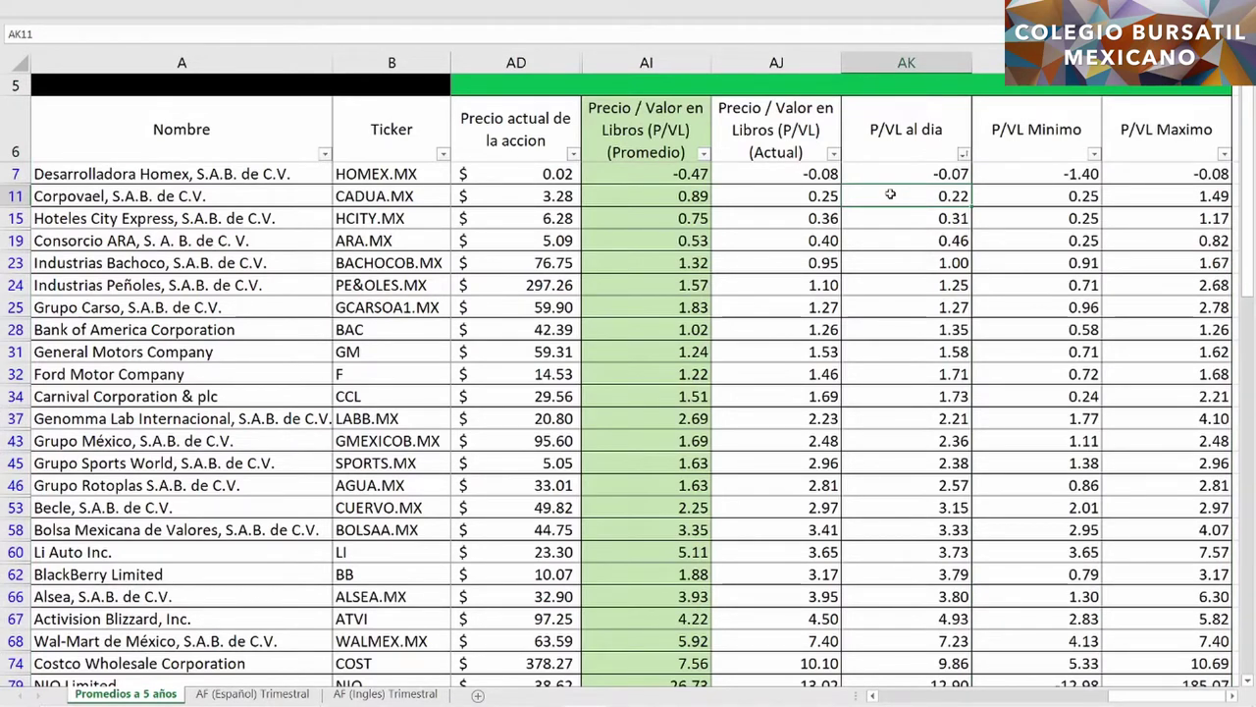
pyautogui.keyDown('ctrl'); pyautogui.click(786, 200); pyautogui.keyUp('ctrl')
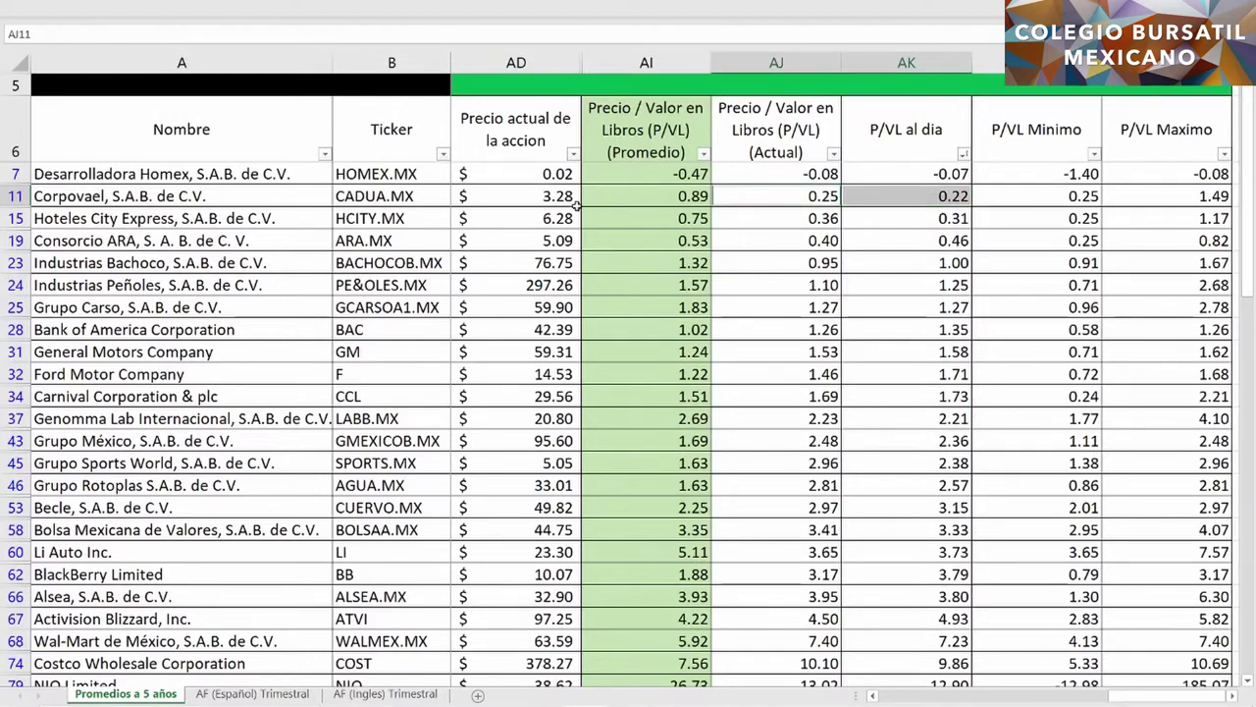
pyautogui.keyDown('ctrl'); pyautogui.click(623, 193); pyautogui.keyUp('ctrl')
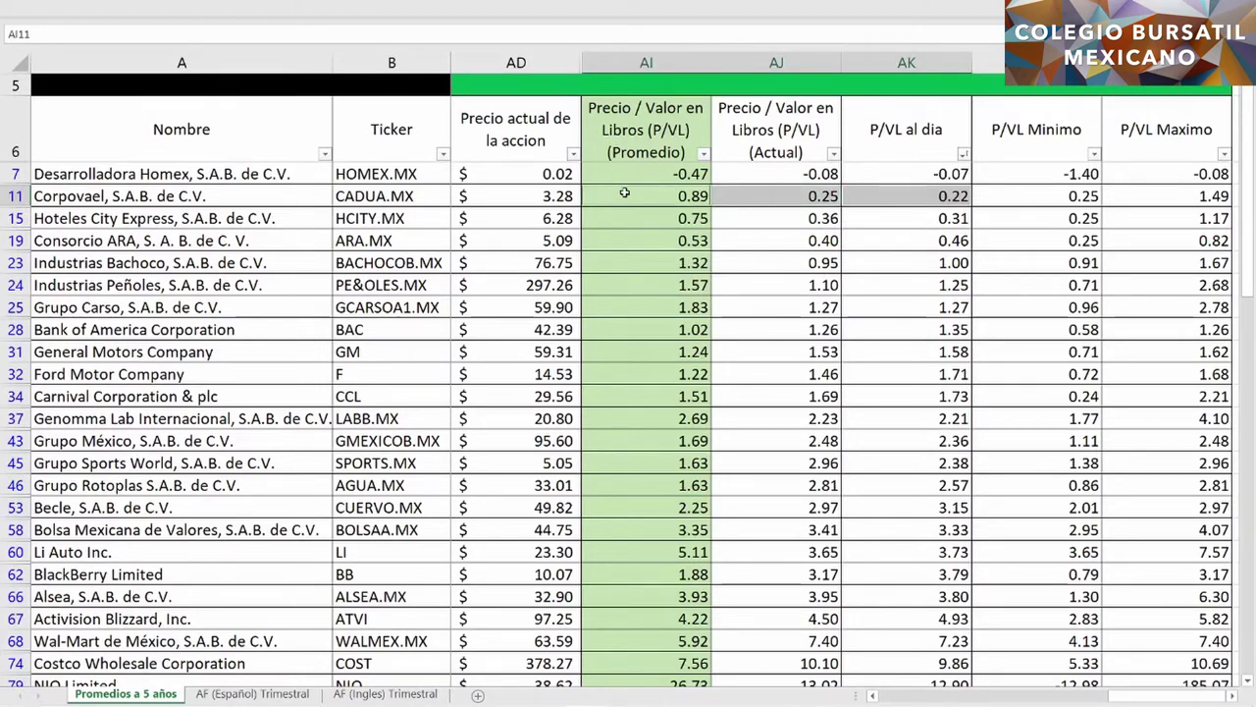
pyautogui.keyDown('ctrl'); pyautogui.click(1039, 197); pyautogui.keyUp('ctrl')
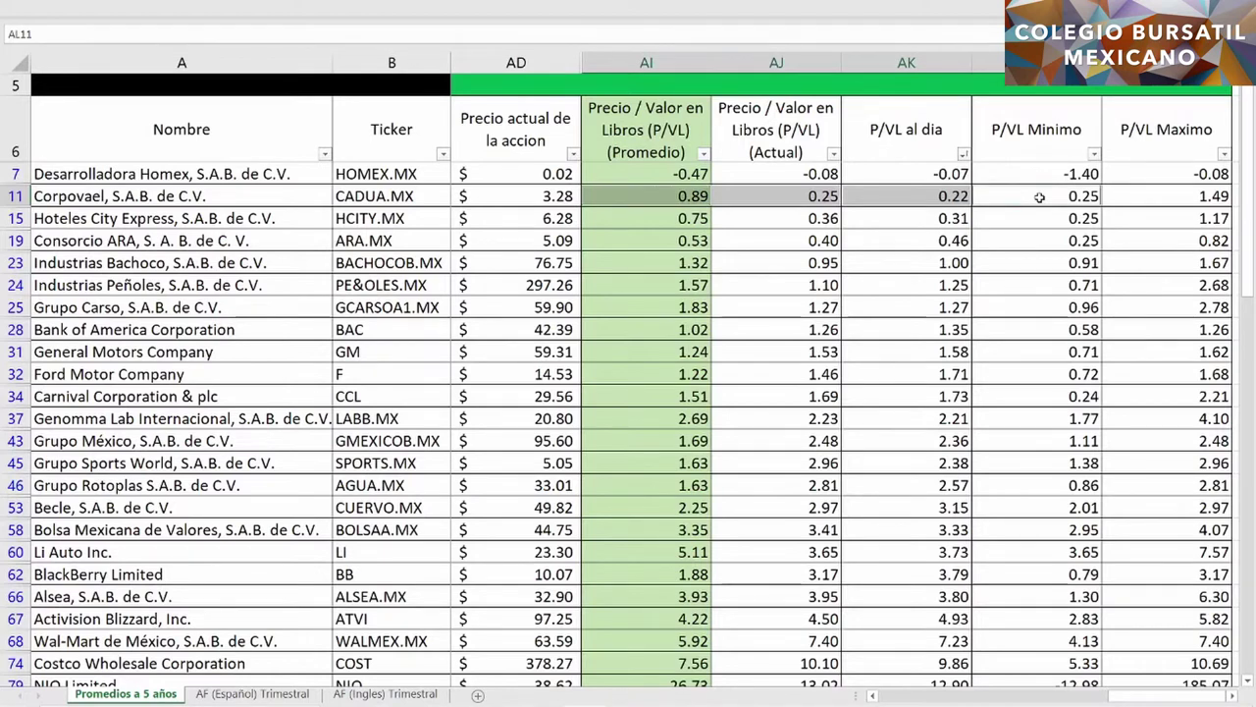
pyautogui.keyDown('ctrl'); pyautogui.click(1153, 196); pyautogui.keyUp('ctrl')
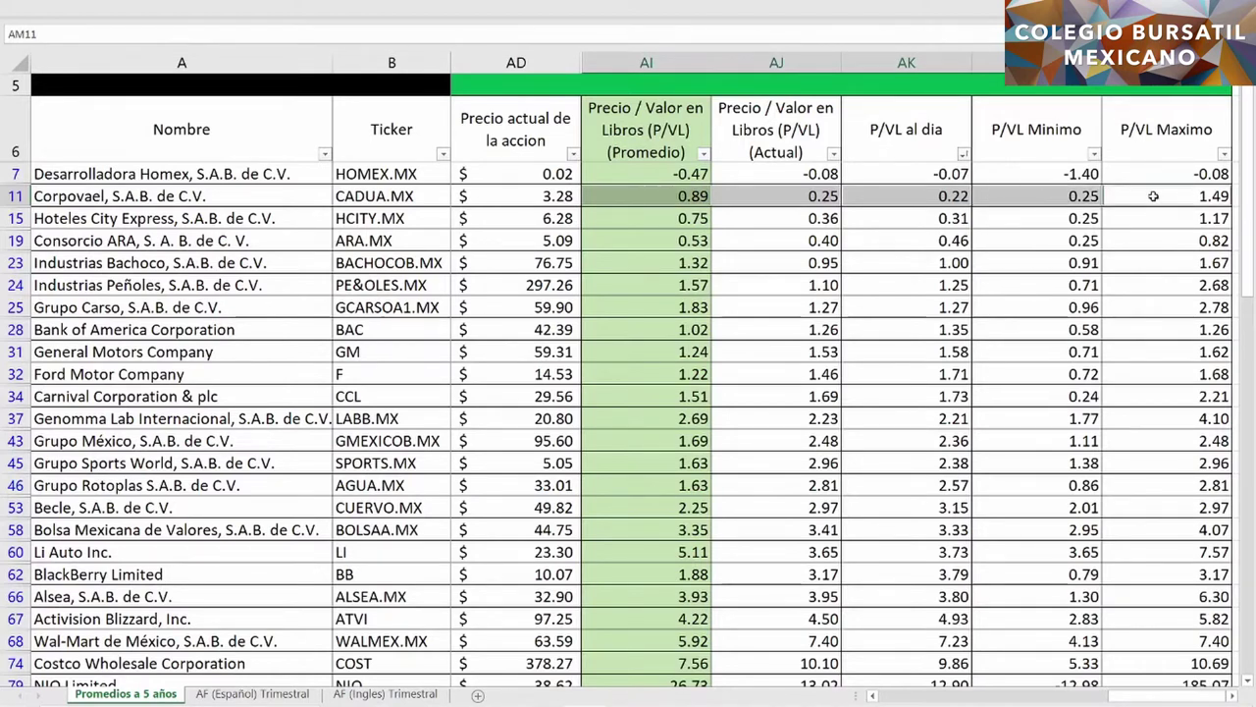
# Add Hoteles City Express's P/VL al dia, actual, average, minimum and maximum cells in row 15 to the selection.
pyautogui.keyDown('ctrl'); pyautogui.click(906, 217); pyautogui.keyUp('ctrl')
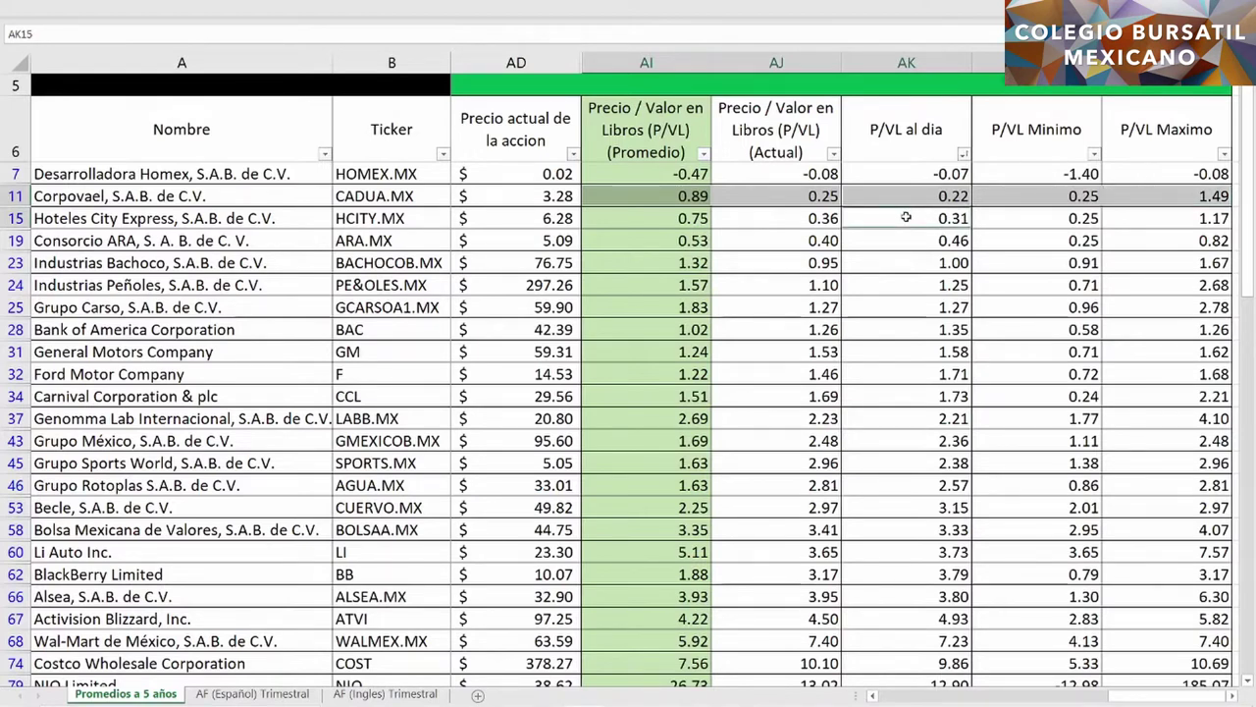
pyautogui.keyDown('ctrl'); pyautogui.click(766, 218); pyautogui.keyUp('ctrl')
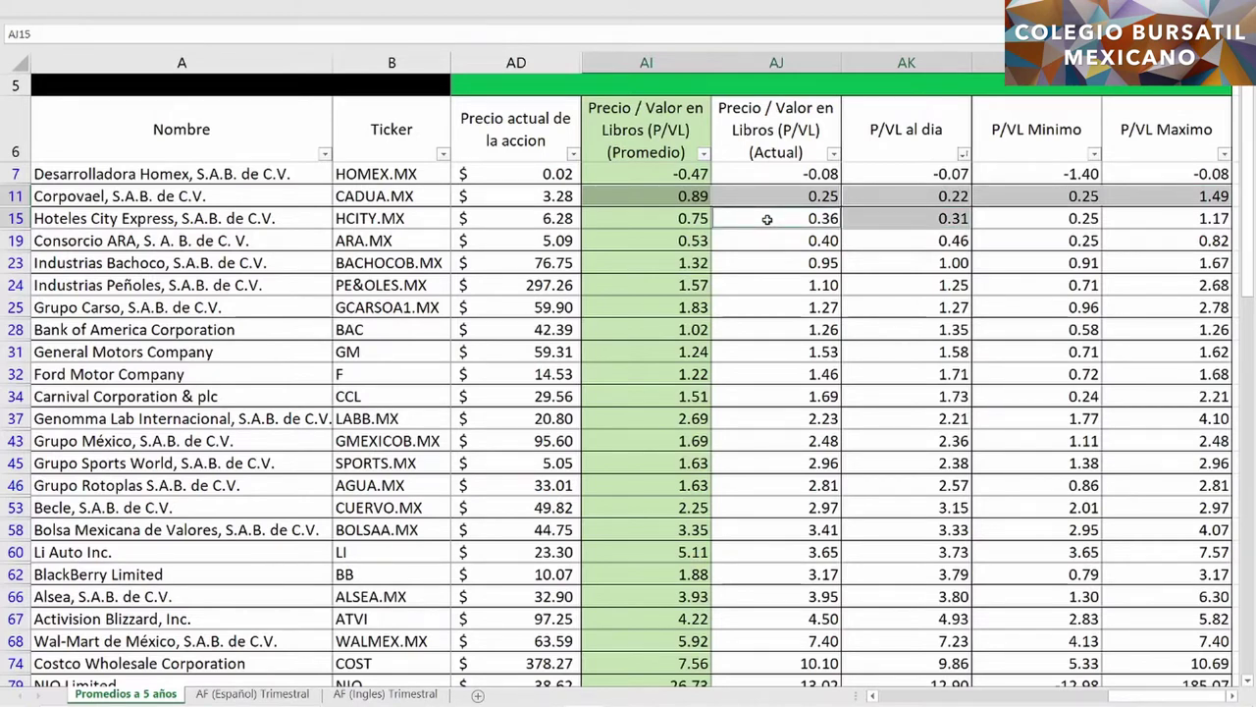
pyautogui.keyDown('ctrl'); pyautogui.click(649, 219); pyautogui.keyUp('ctrl')
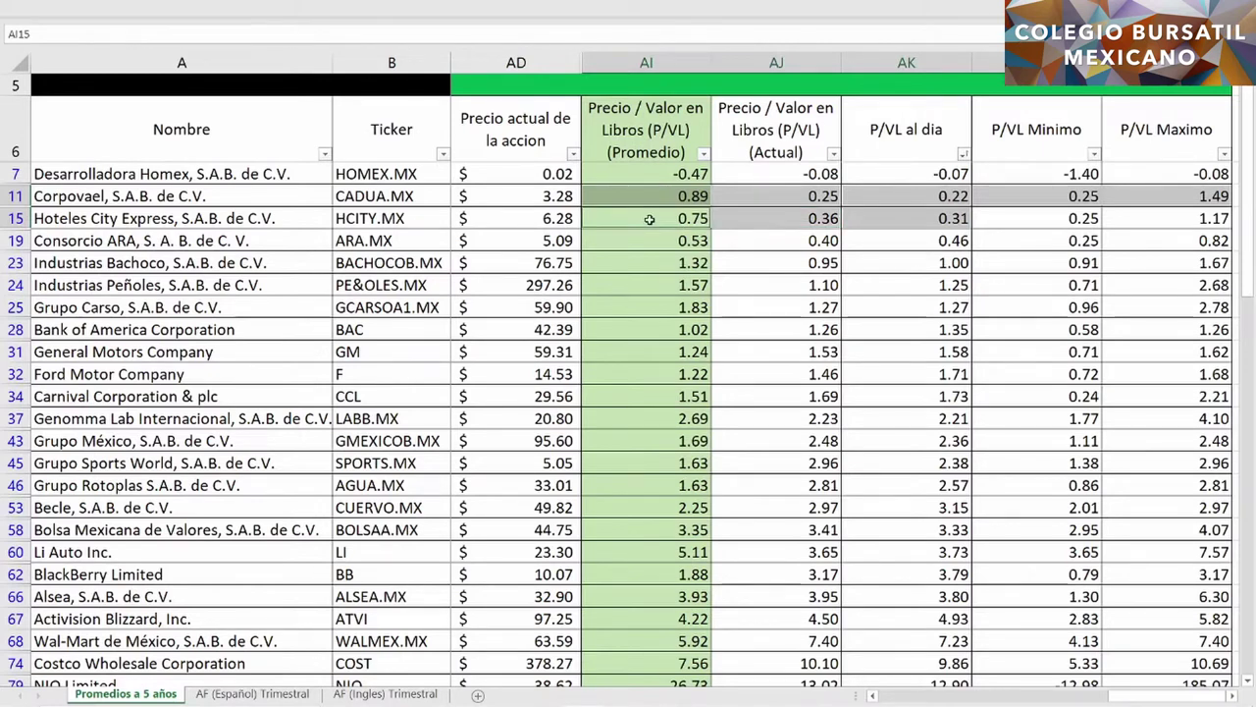
pyautogui.keyDown('ctrl'); pyautogui.click(1035, 221); pyautogui.keyUp('ctrl')
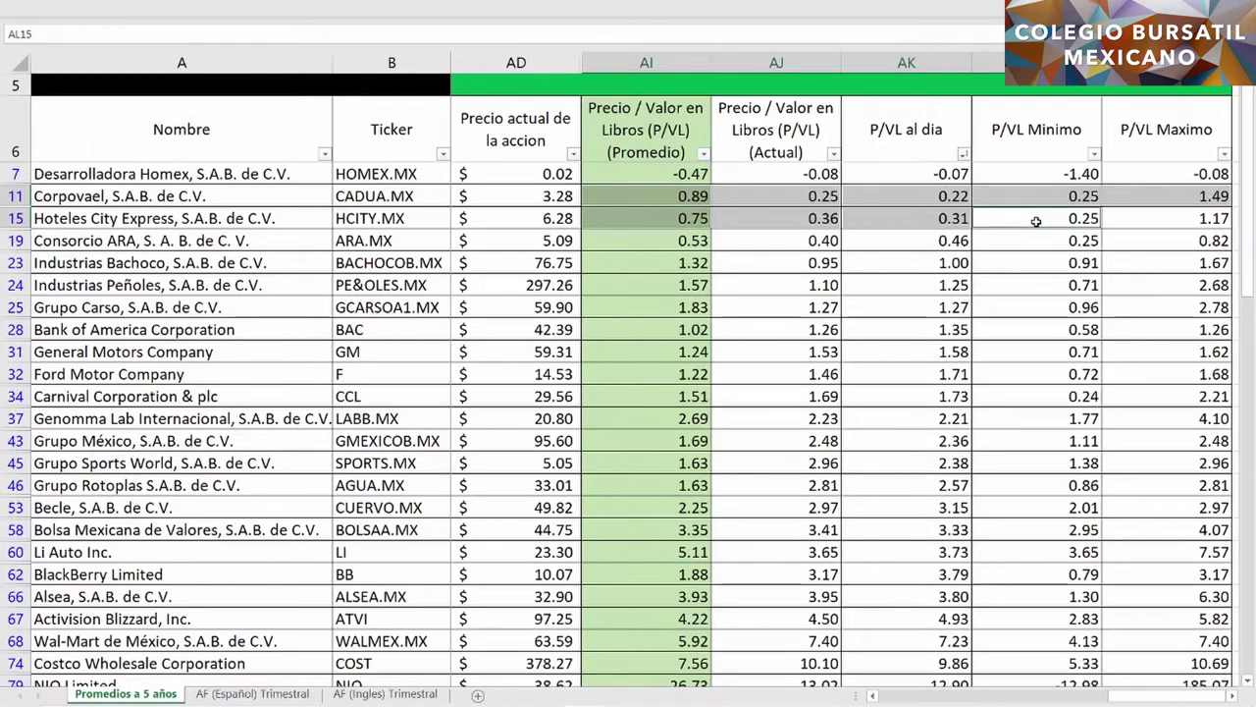
pyautogui.keyDown('ctrl'); pyautogui.click(1130, 218); pyautogui.keyUp('ctrl')
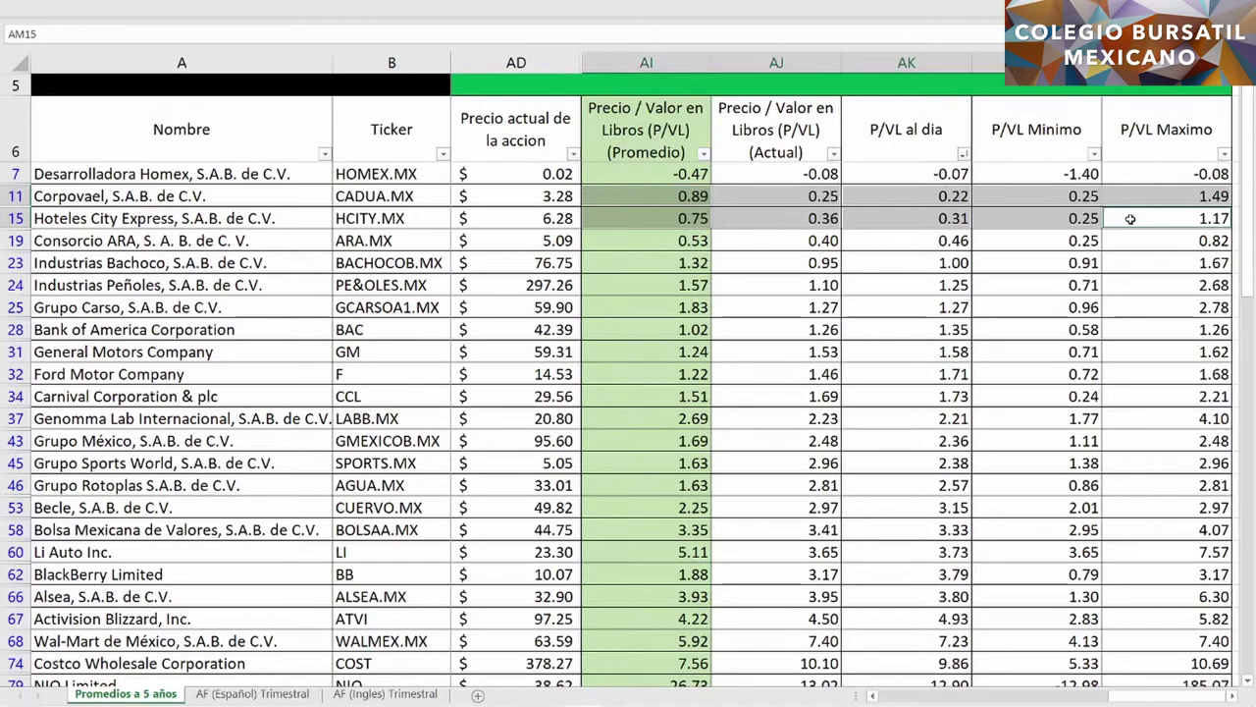
# Add Consorcio ARA's P/VL al dia, actual, average, minimum and maximum cells in row 19 to the selection.
pyautogui.keyDown('ctrl'); pyautogui.click(896, 239); pyautogui.keyUp('ctrl')
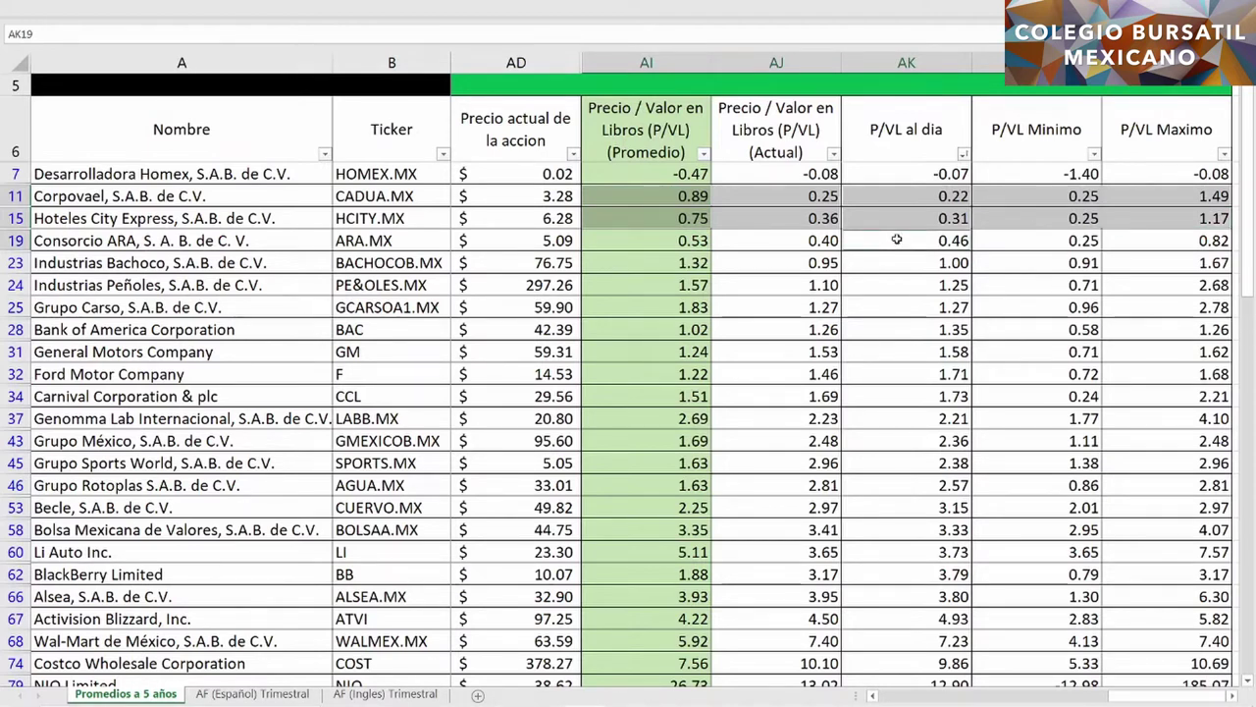
pyautogui.keyDown('ctrl'); pyautogui.click(785, 241); pyautogui.keyUp('ctrl')
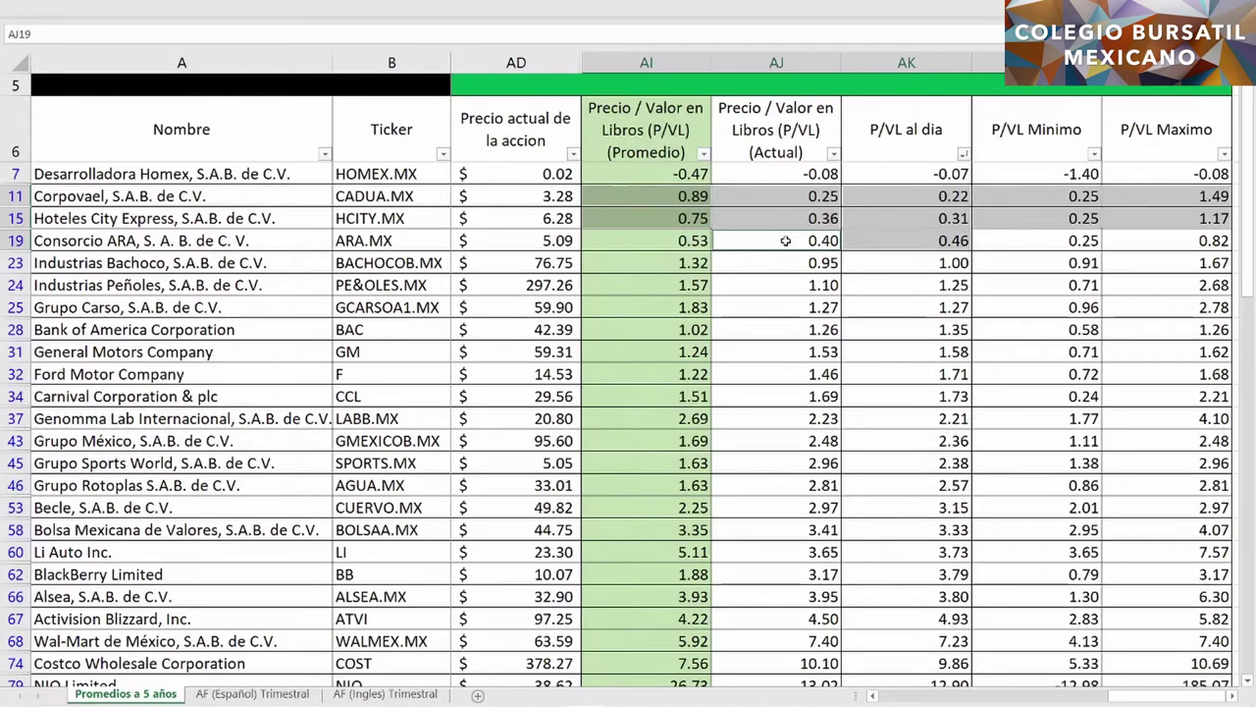
pyautogui.keyDown('ctrl'); pyautogui.click(629, 239); pyautogui.keyUp('ctrl')
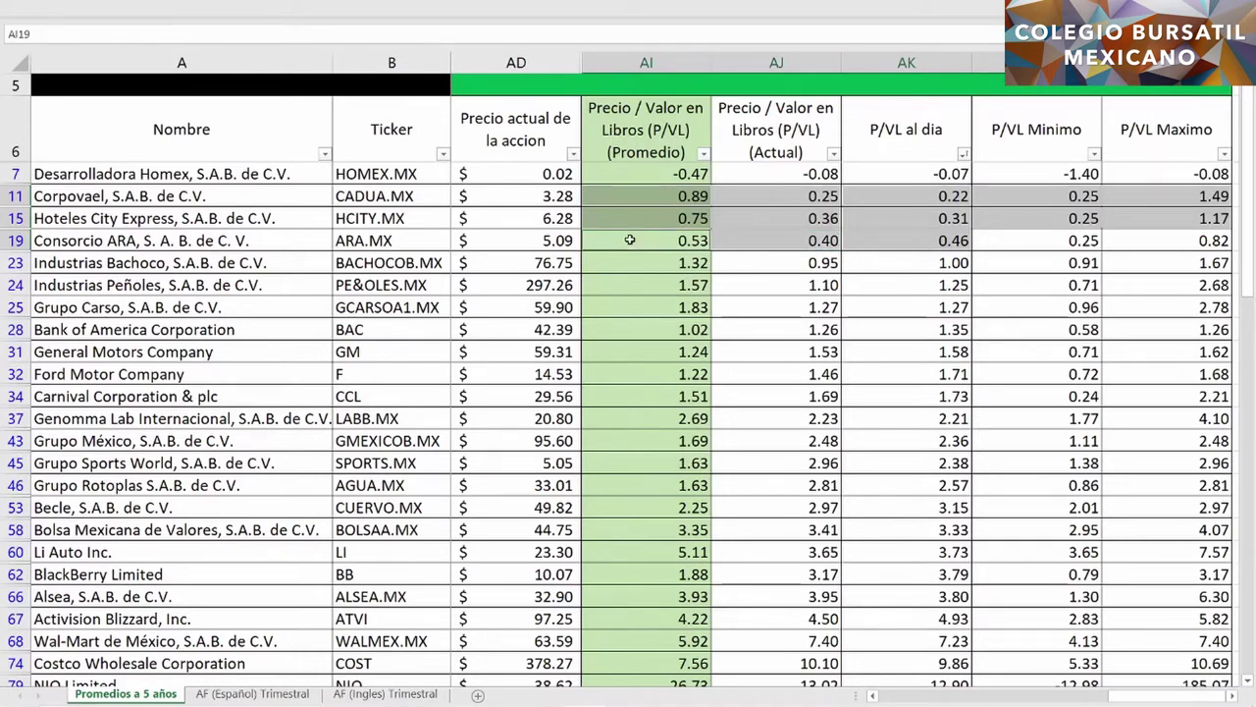
pyautogui.keyDown('ctrl'); pyautogui.click(1043, 239); pyautogui.keyUp('ctrl')
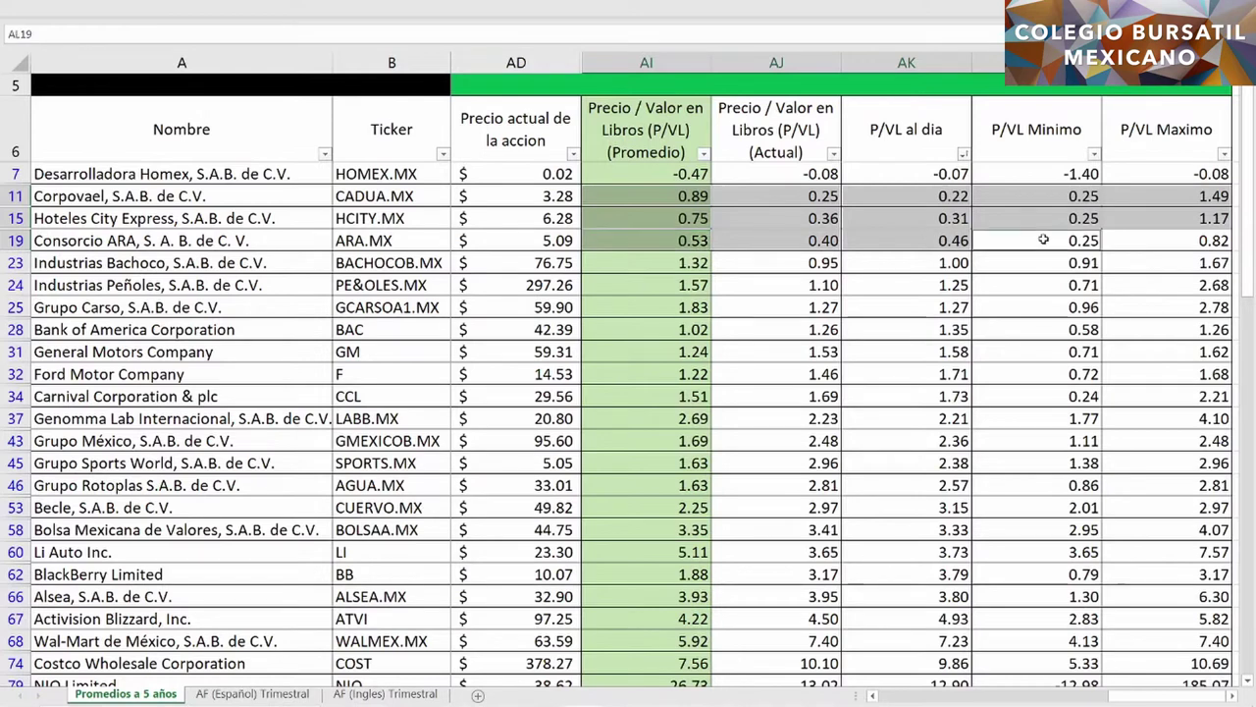
pyautogui.keyDown('ctrl'); pyautogui.click(1132, 240); pyautogui.keyUp('ctrl')
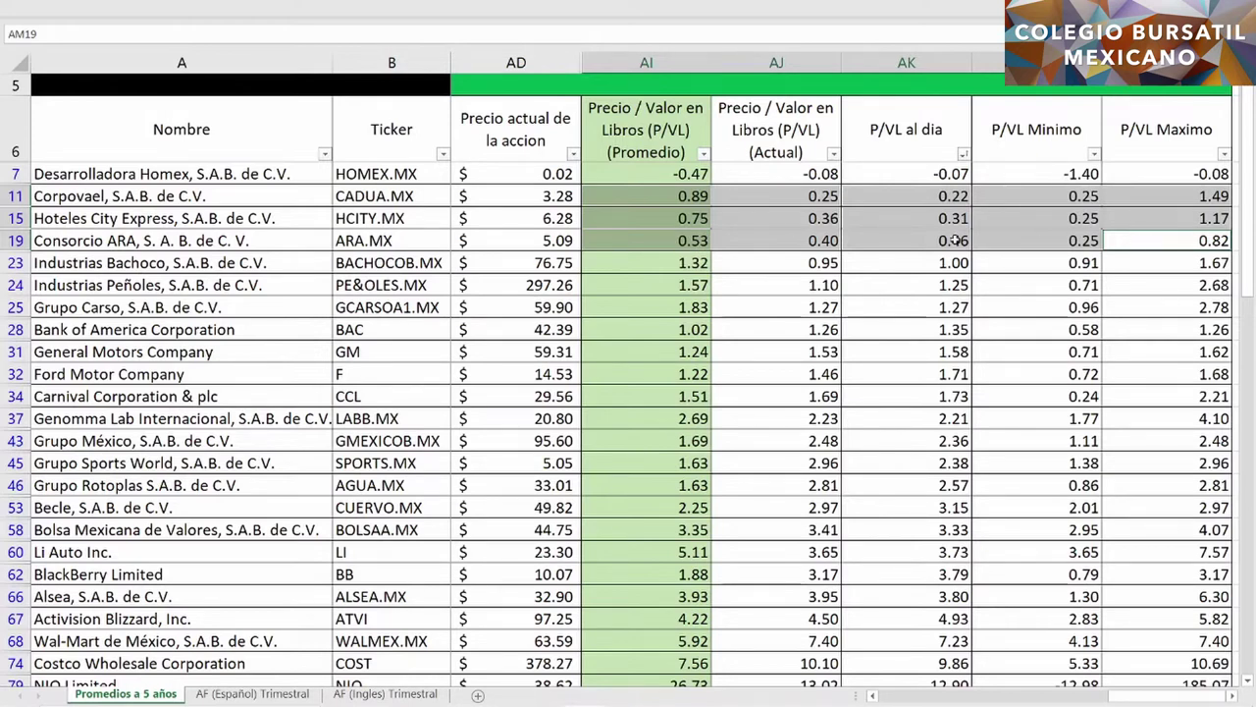
# Highlight the whole Desarrolladora Homex row, and start a new selection of Industrias Bachoco's five P/VL cells in row 23, from al dia to maximum.
pyautogui.click(16, 174)
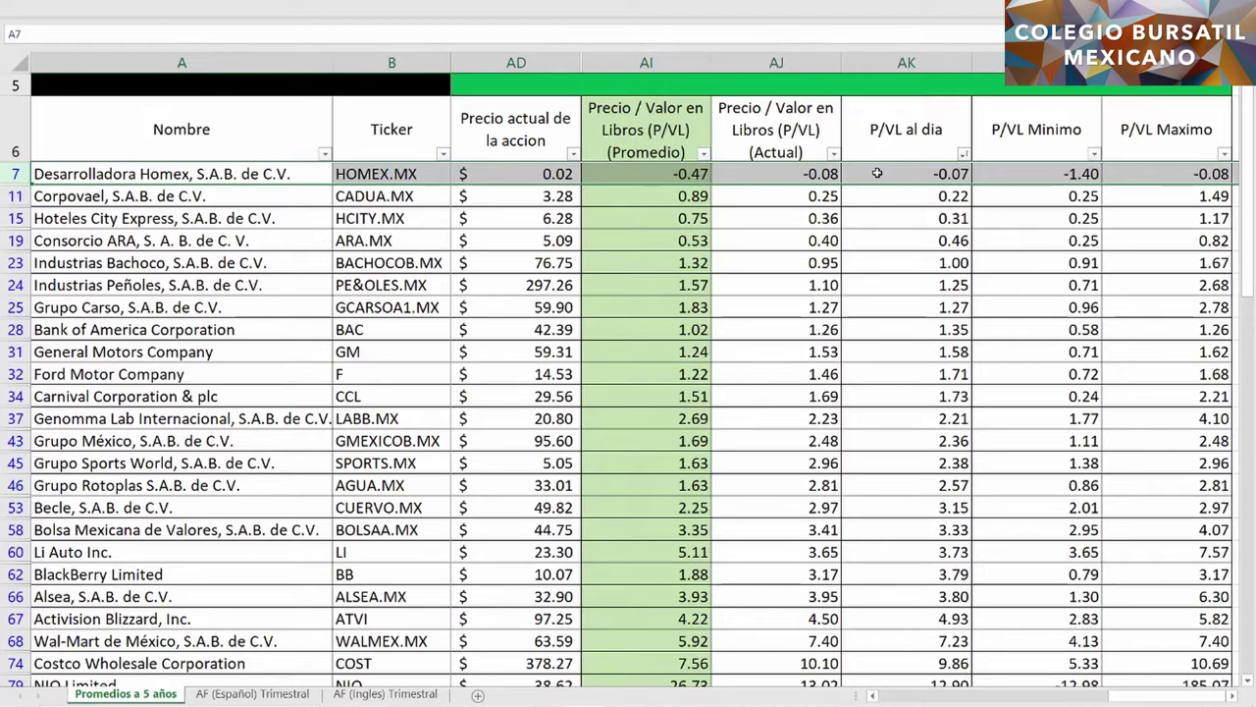
pyautogui.click(897, 265)
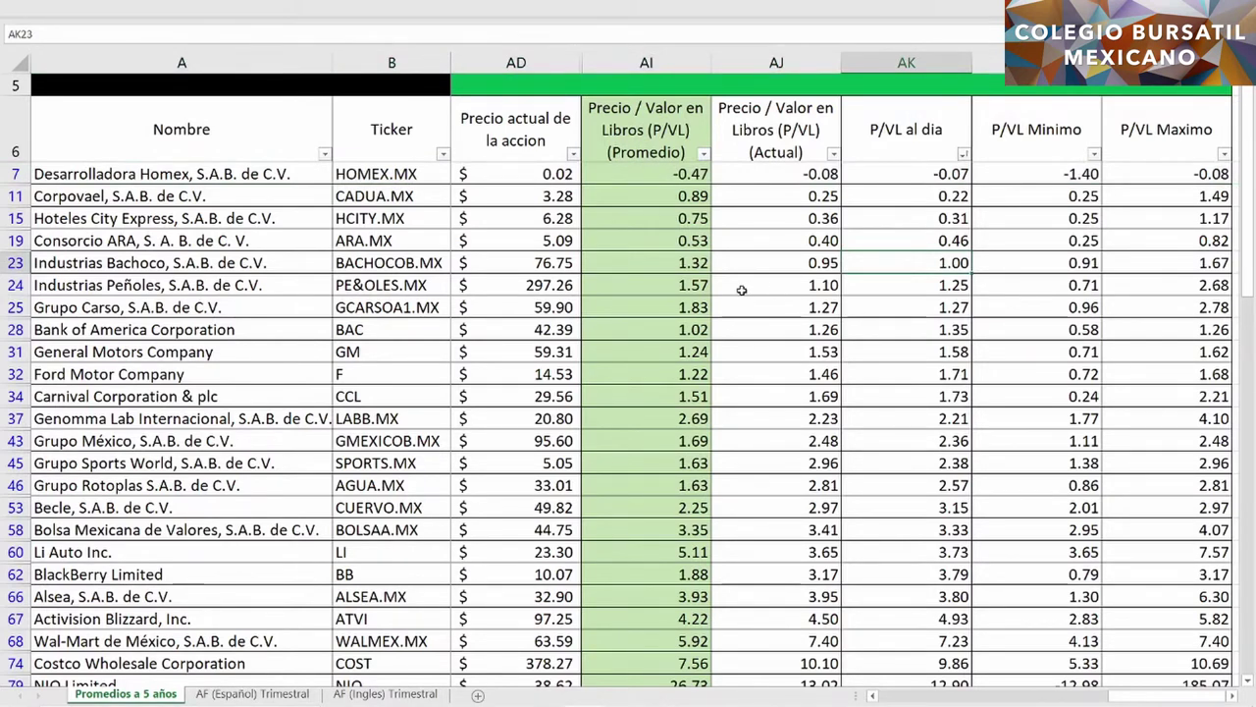
pyautogui.click(769, 260)
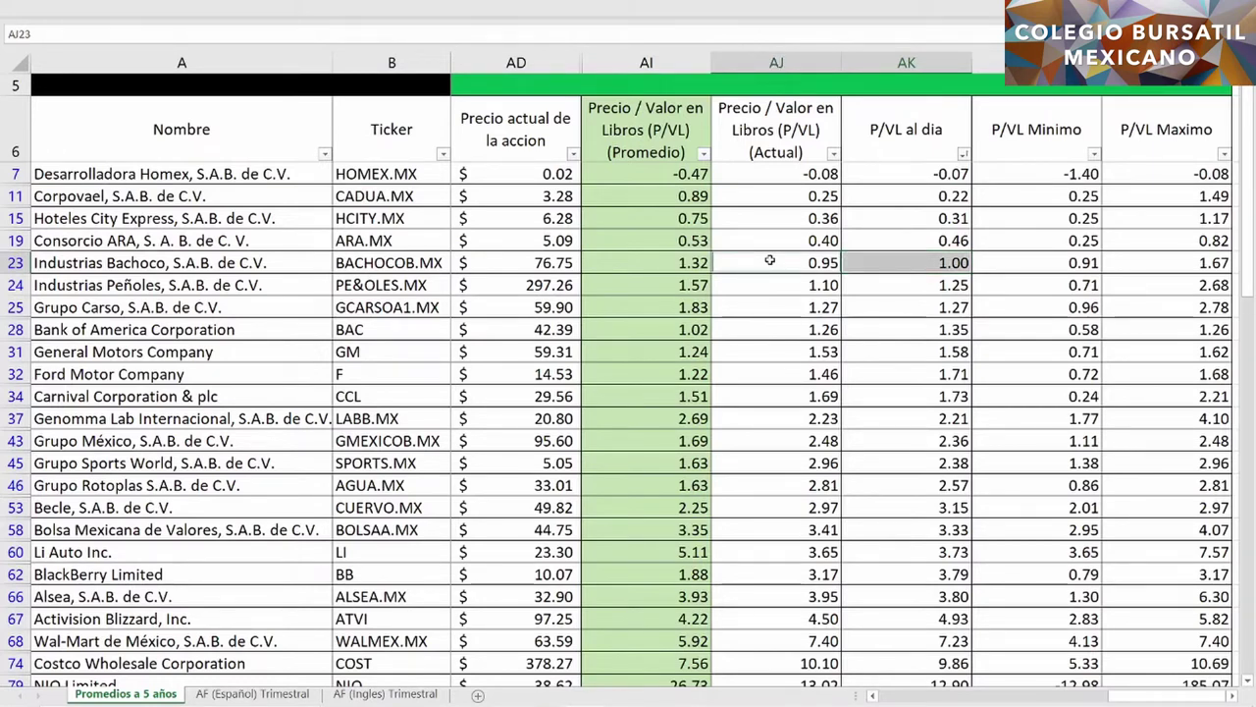
pyautogui.keyDown('ctrl'); pyautogui.click(662, 262); pyautogui.keyUp('ctrl')
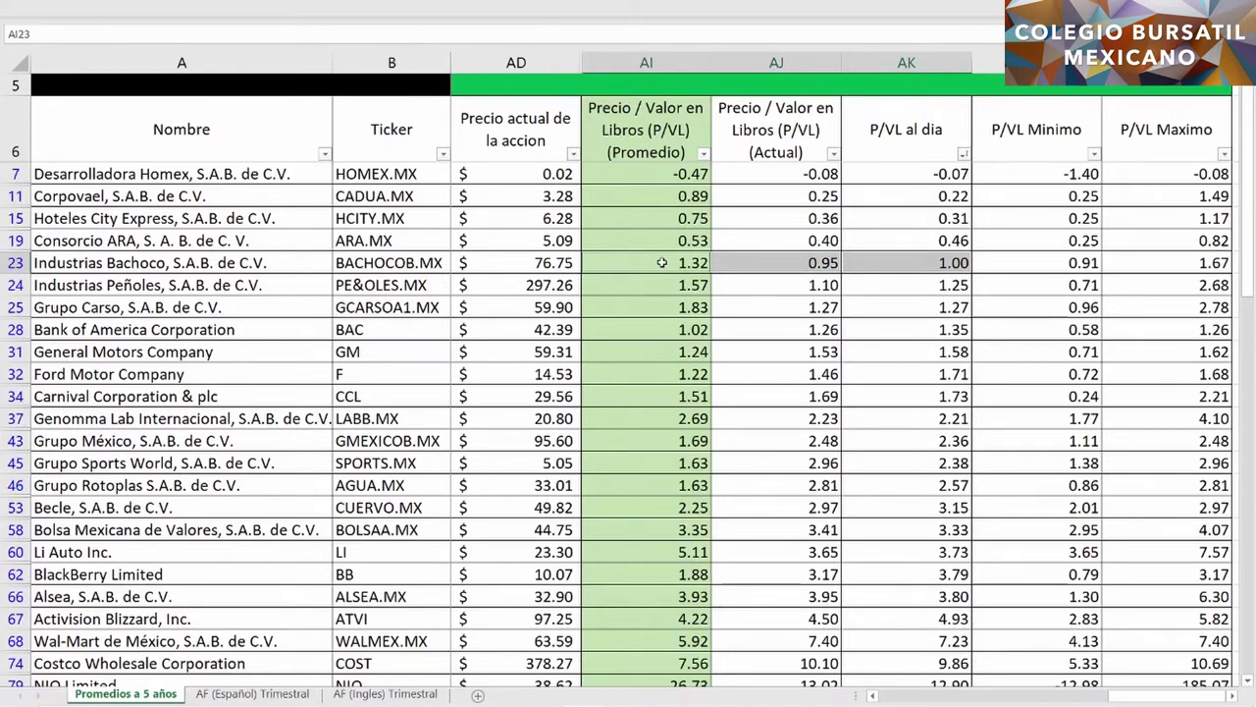
pyautogui.keyDown('ctrl'); pyautogui.click(1037, 267); pyautogui.keyUp('ctrl')
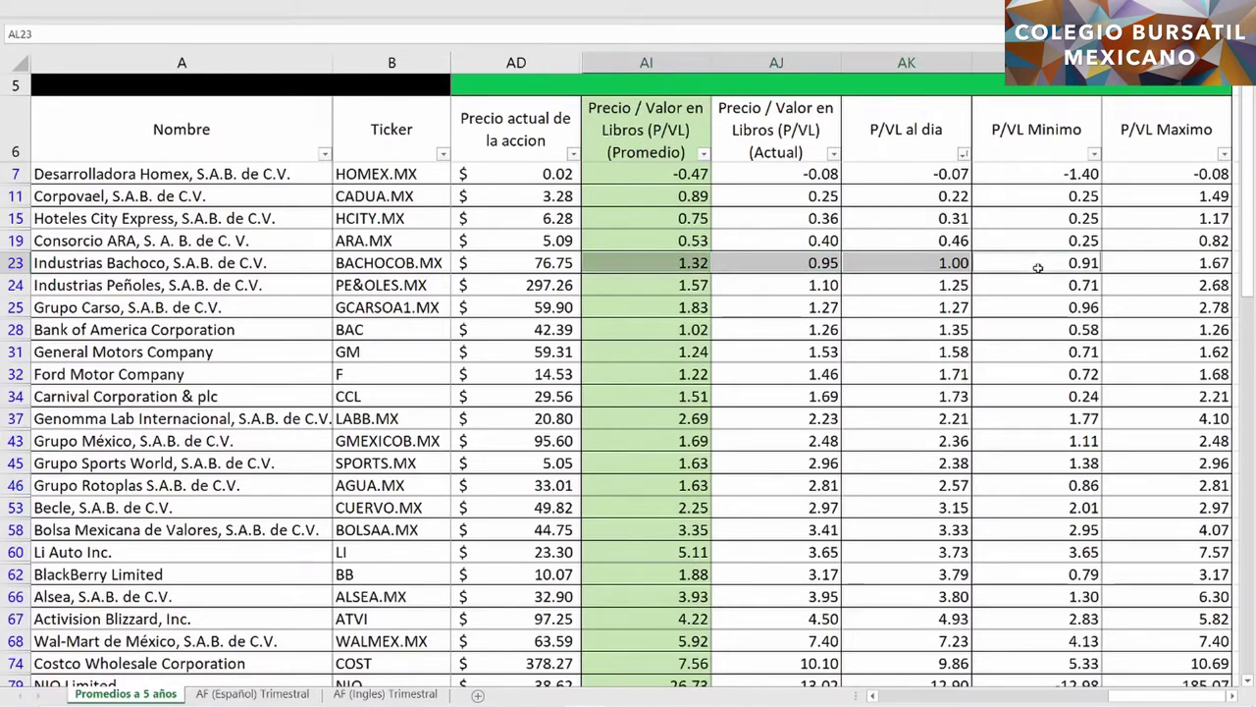
pyautogui.keyDown('ctrl'); pyautogui.click(1149, 264); pyautogui.keyUp('ctrl')
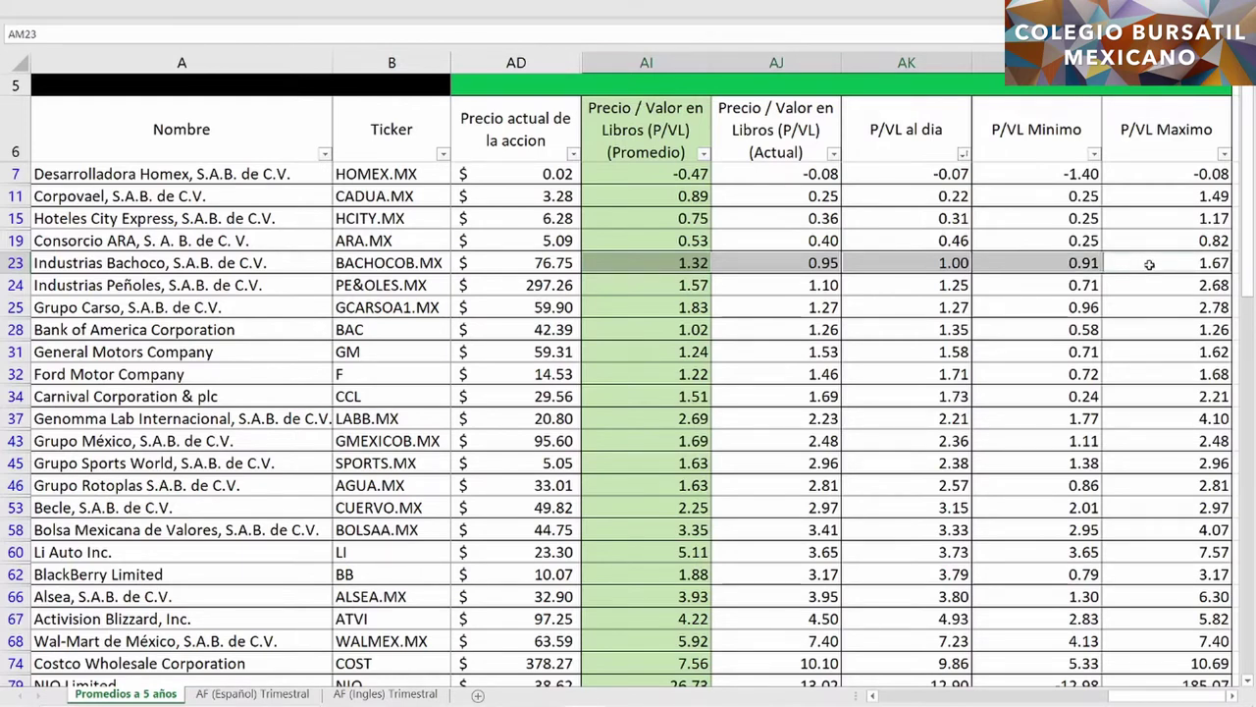
# Add Industrias Peñoles's P/VL al dia, actual, average, minimum and maximum cells in row 24 to the selection.
pyautogui.keyDown('ctrl'); pyautogui.click(899, 284); pyautogui.keyUp('ctrl')
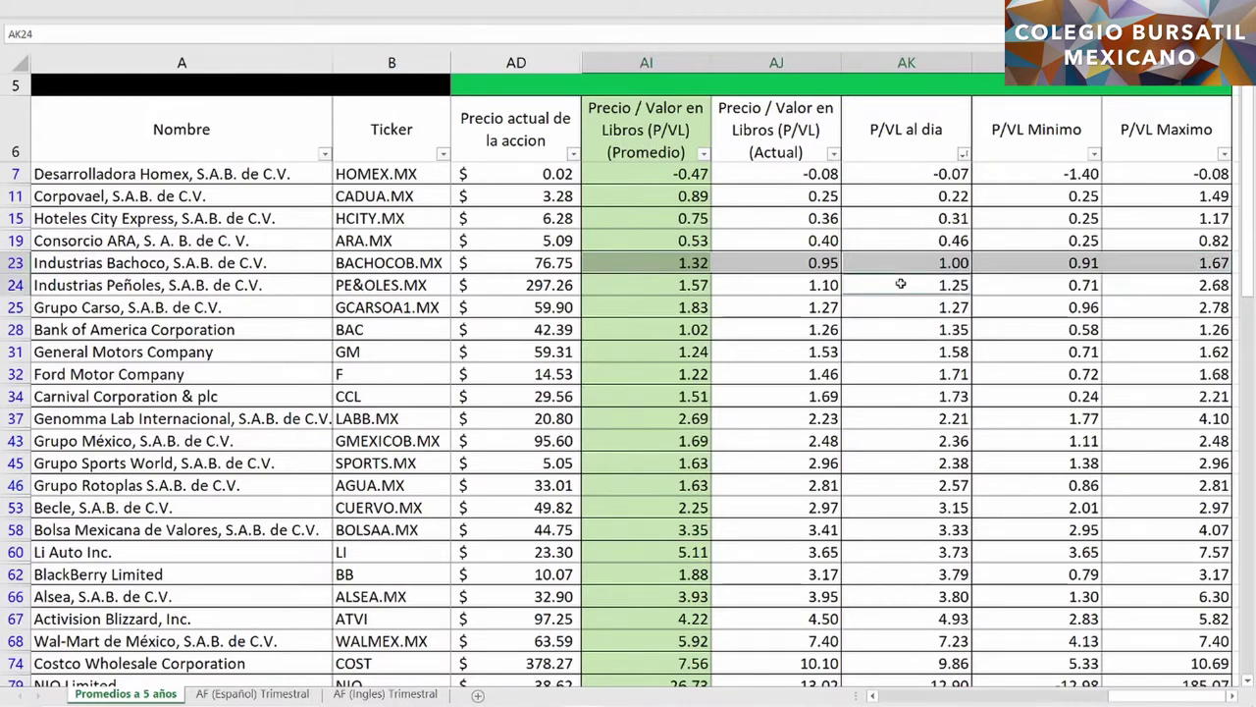
pyautogui.keyDown('ctrl'); pyautogui.click(782, 287); pyautogui.keyUp('ctrl')
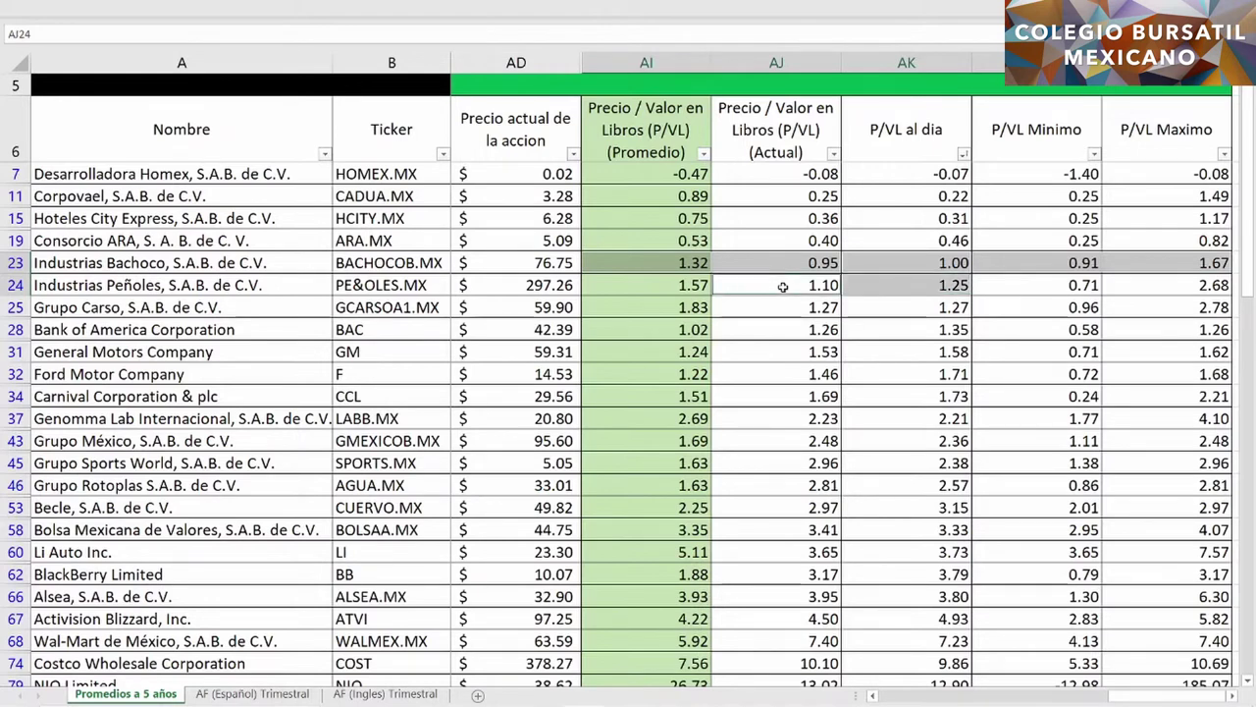
pyautogui.keyDown('ctrl'); pyautogui.click(653, 286); pyautogui.keyUp('ctrl')
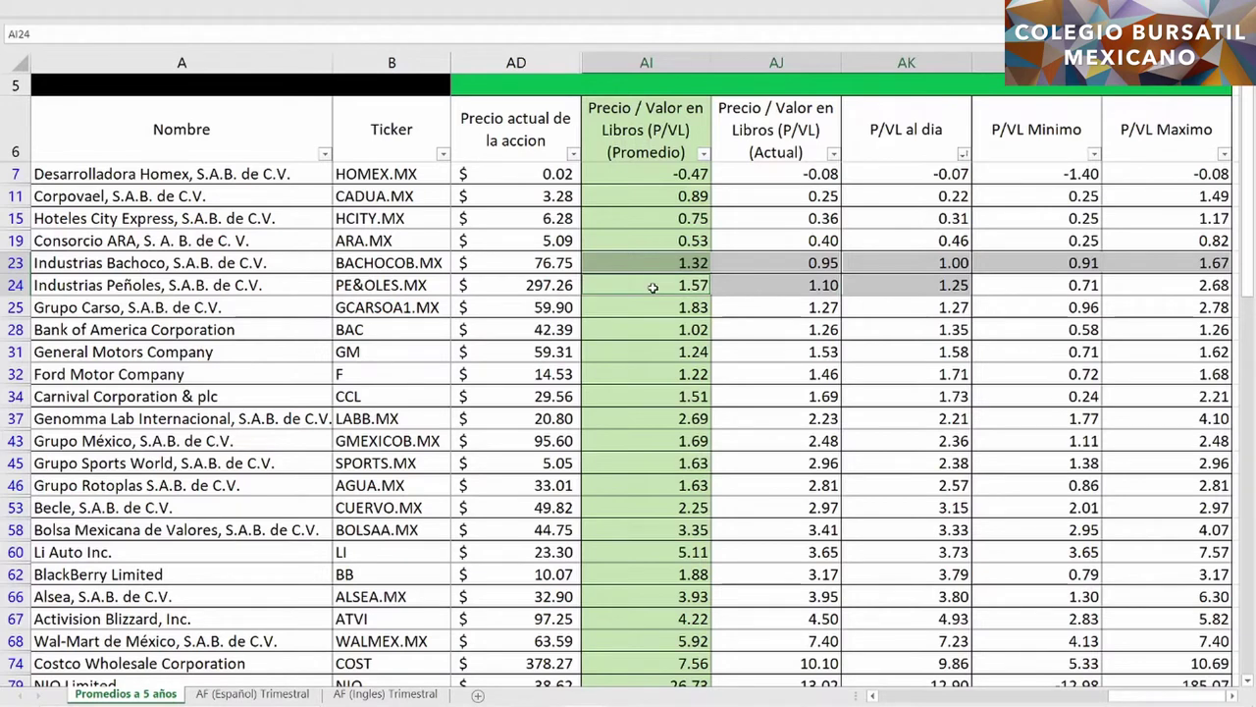
pyautogui.keyDown('ctrl'); pyautogui.click(1046, 286); pyautogui.keyUp('ctrl')
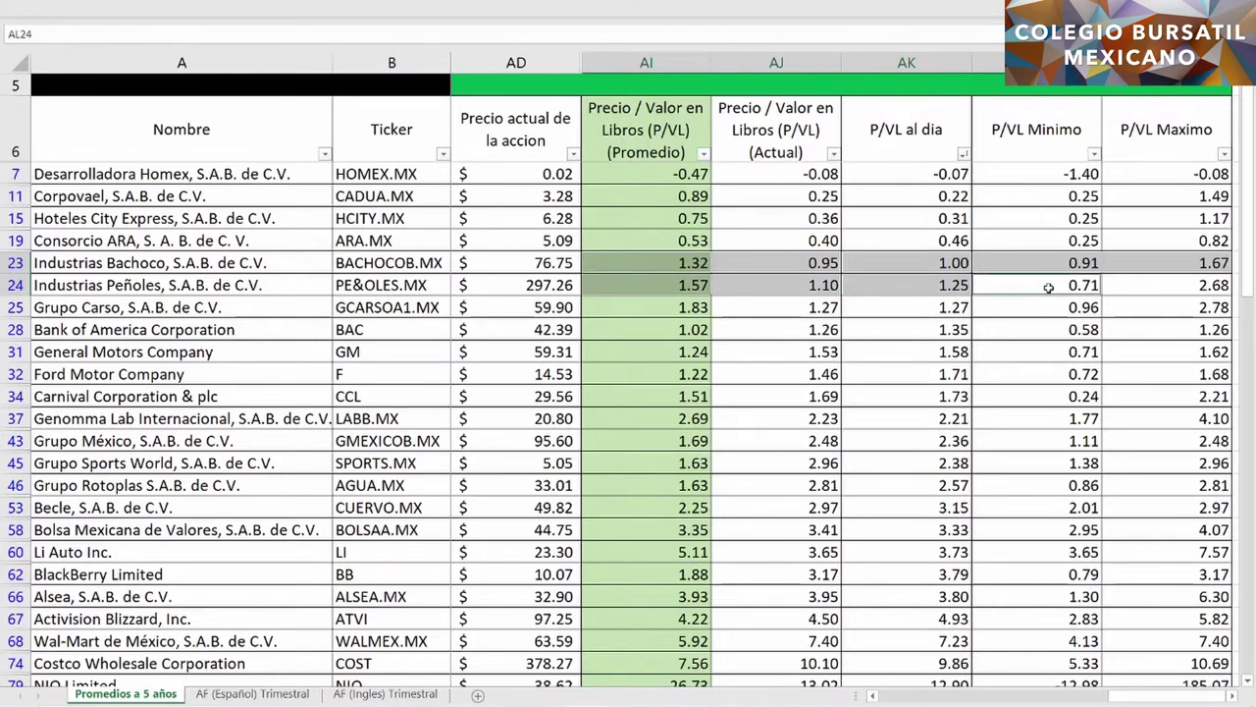
pyautogui.keyDown('ctrl'); pyautogui.click(1159, 281); pyautogui.keyUp('ctrl')
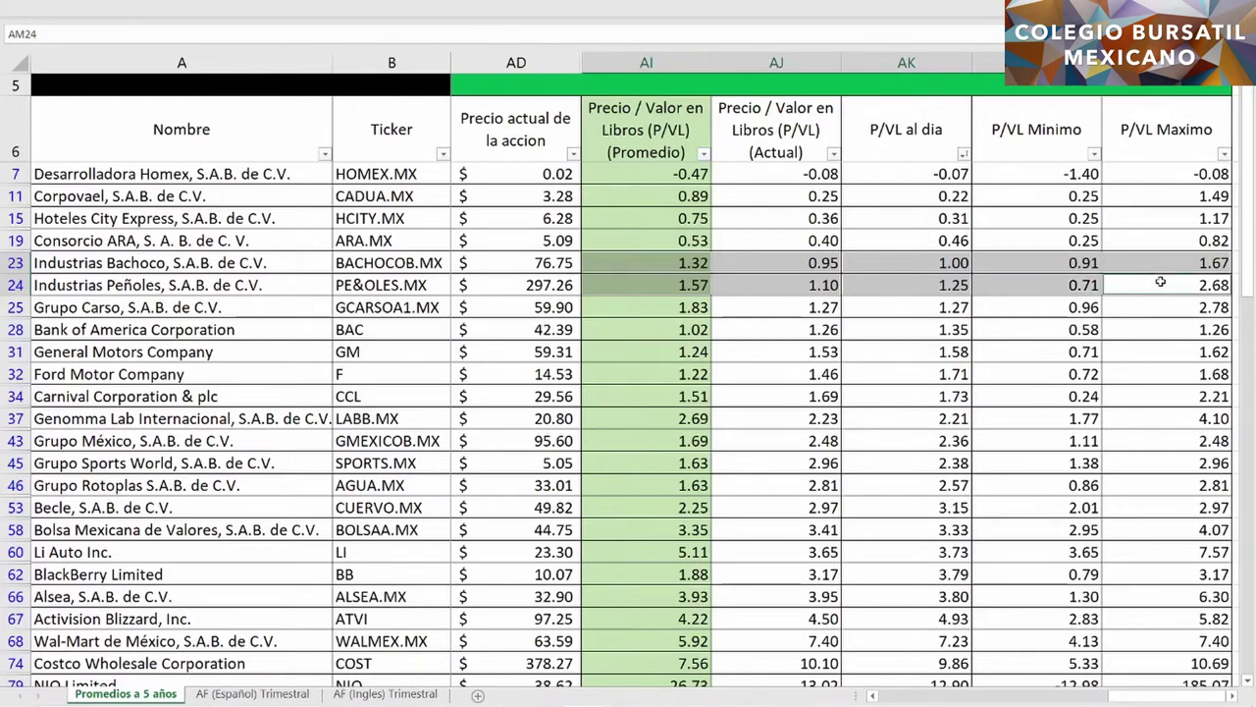
# Add Grupo Carso's P/VL al dia, actual, average, minimum and maximum cells in row 25 to the selection.
pyautogui.keyDown('ctrl'); pyautogui.click(918, 307); pyautogui.keyUp('ctrl')
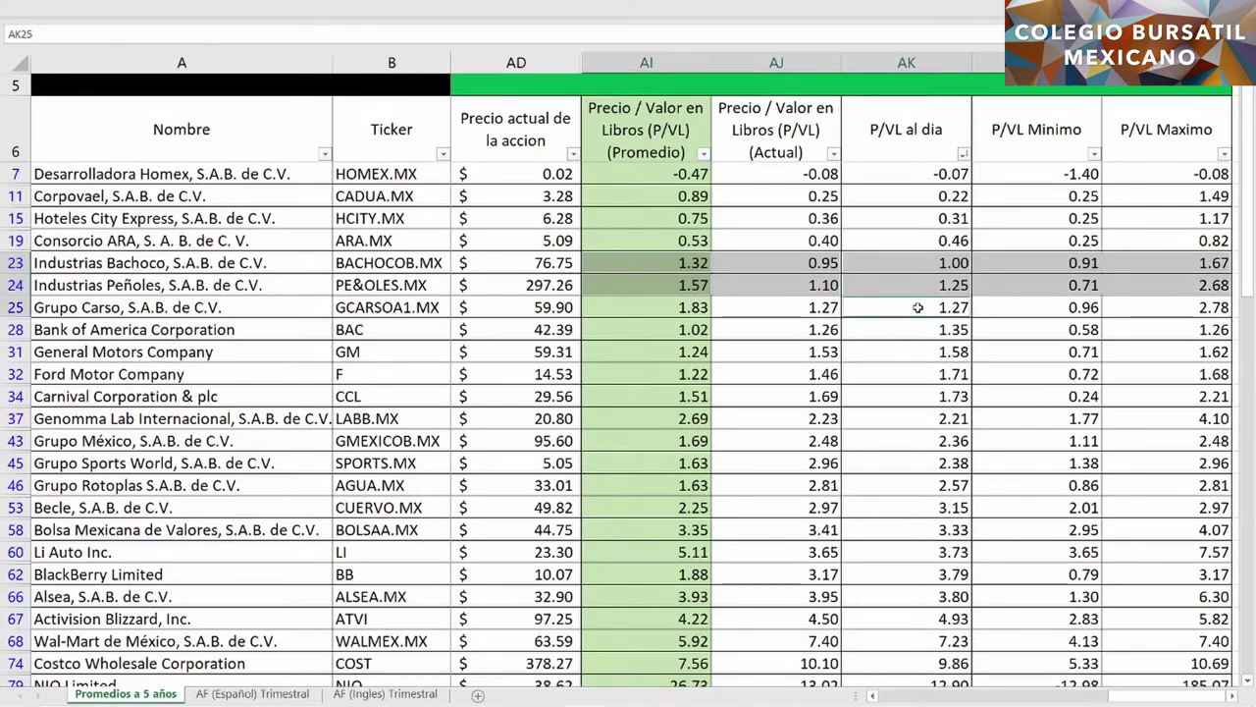
pyautogui.keyDown('ctrl'); pyautogui.click(785, 307); pyautogui.keyUp('ctrl')
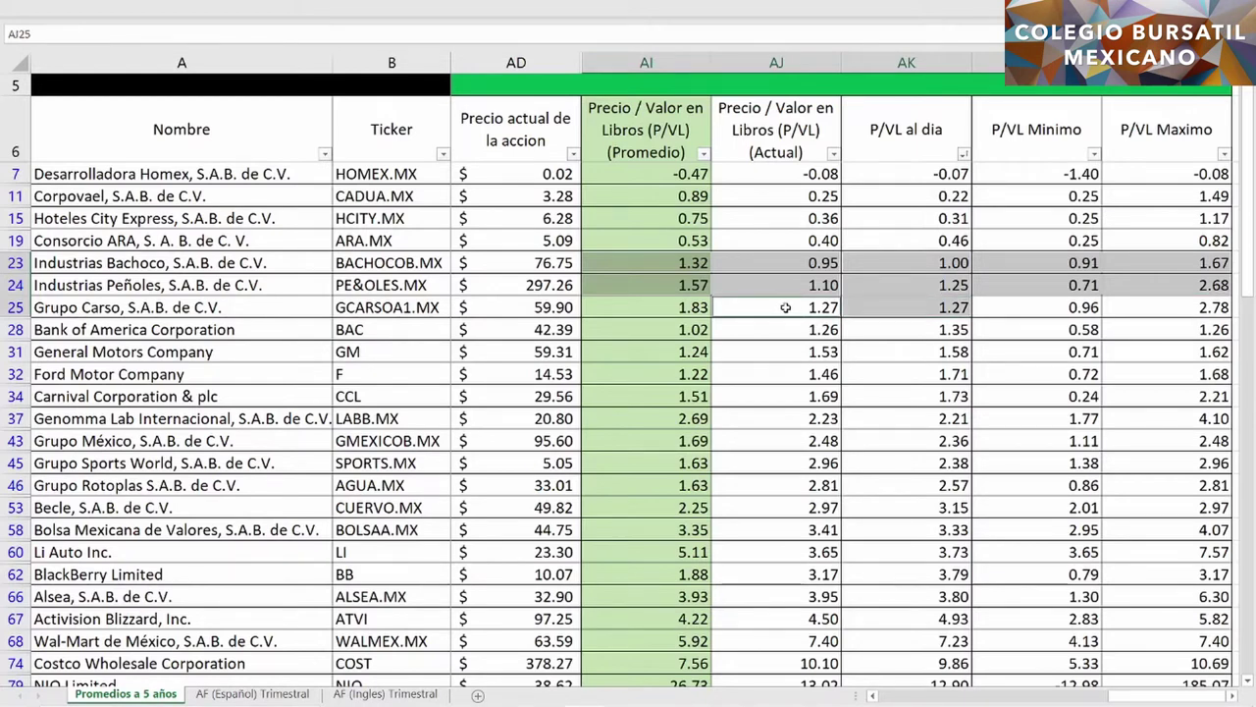
pyautogui.keyDown('ctrl'); pyautogui.click(628, 306); pyautogui.keyUp('ctrl')
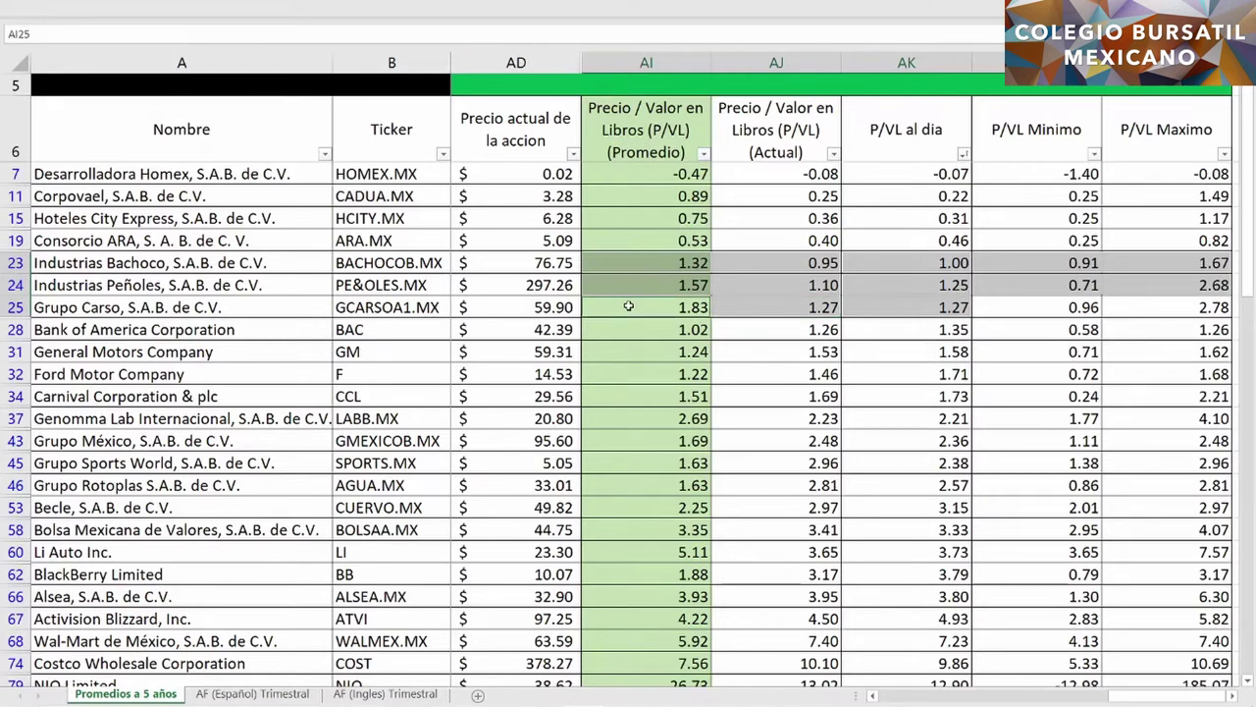
pyautogui.keyDown('ctrl'); pyautogui.click(1021, 305); pyautogui.keyUp('ctrl')
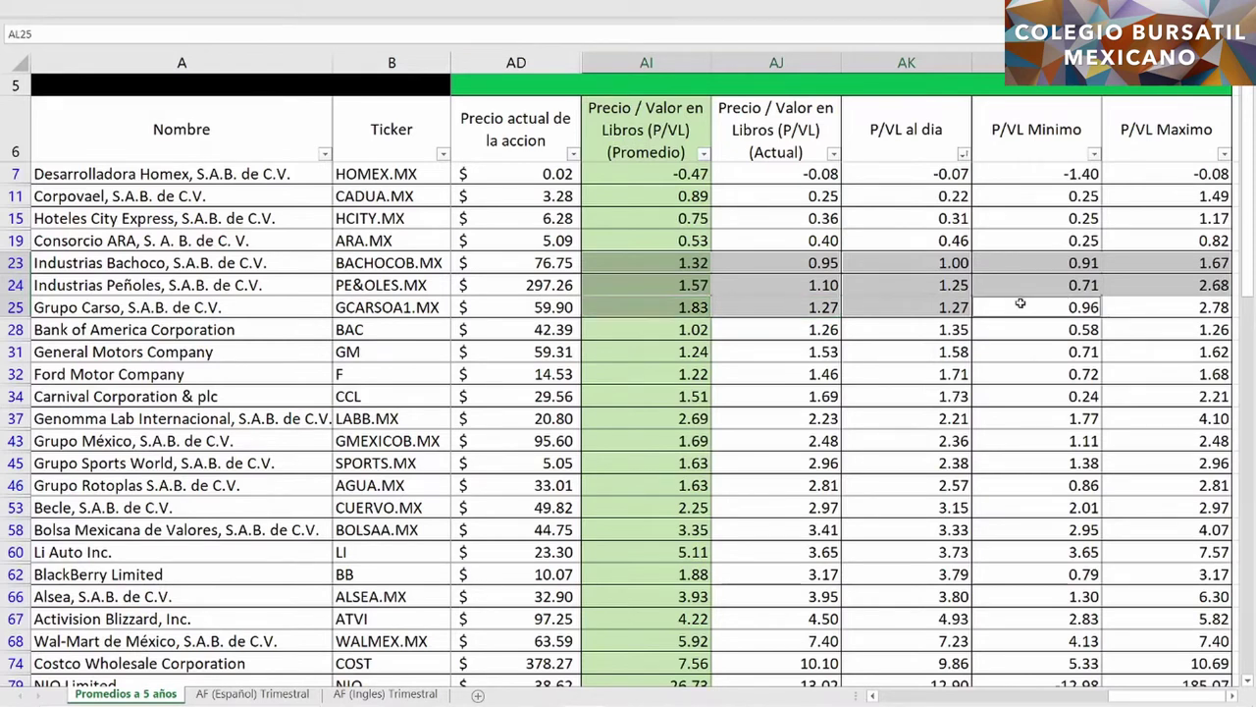
pyautogui.keyDown('ctrl'); pyautogui.click(1156, 308); pyautogui.keyUp('ctrl')
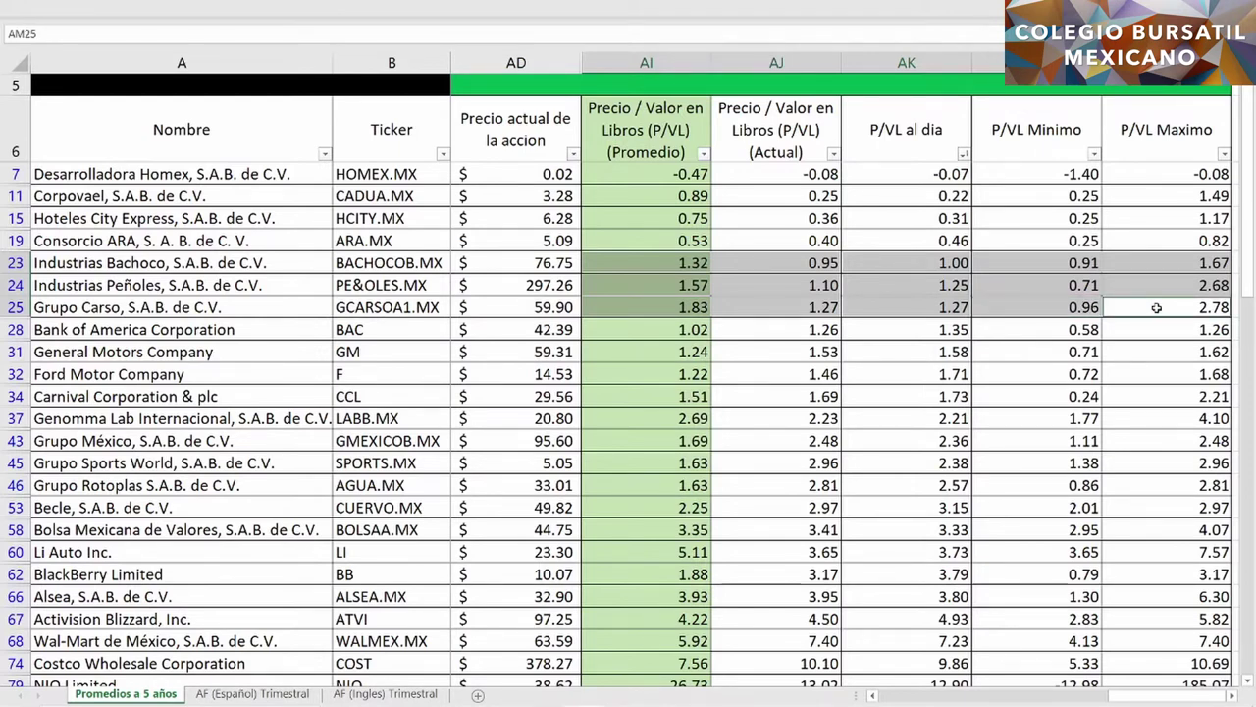
# Add Genomma Lab Internacional's P/VL al dia, actual, average, minimum and maximum cells in row 37 to the selection.
pyautogui.keyDown('ctrl'); pyautogui.click(903, 418); pyautogui.keyUp('ctrl')
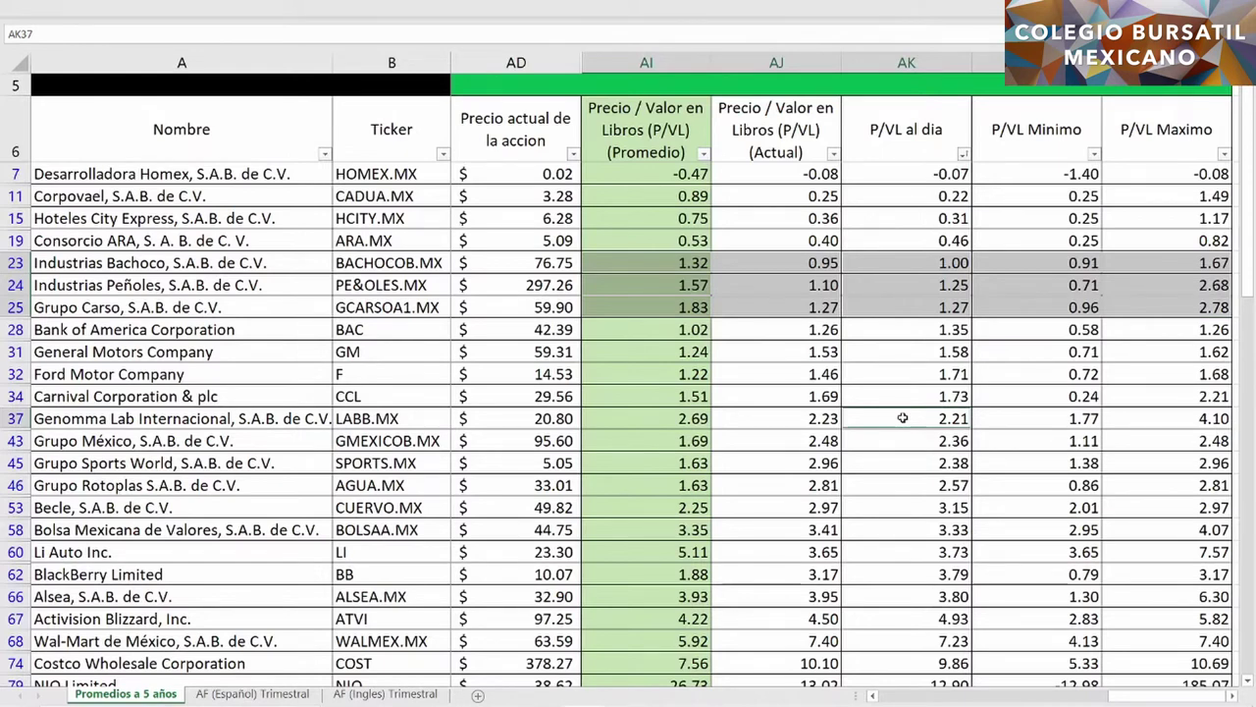
pyautogui.keyDown('ctrl'); pyautogui.click(773, 420); pyautogui.keyUp('ctrl')
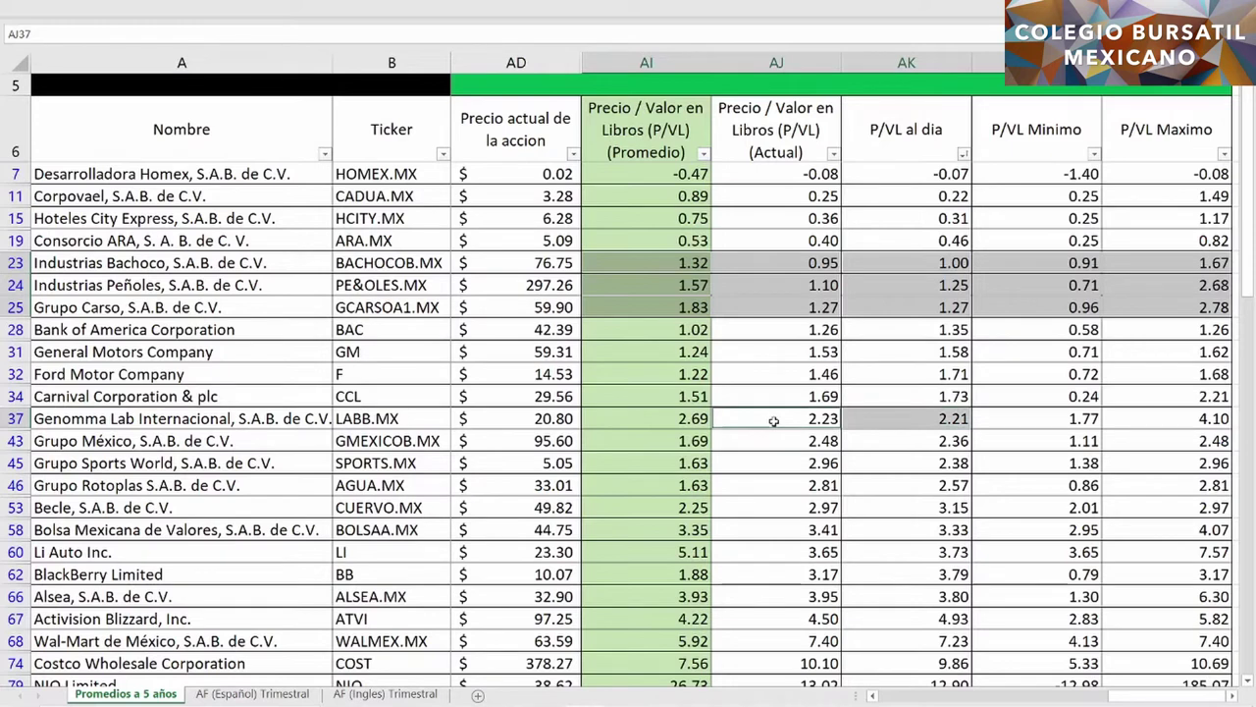
pyautogui.keyDown('ctrl'); pyautogui.click(633, 417); pyautogui.keyUp('ctrl')
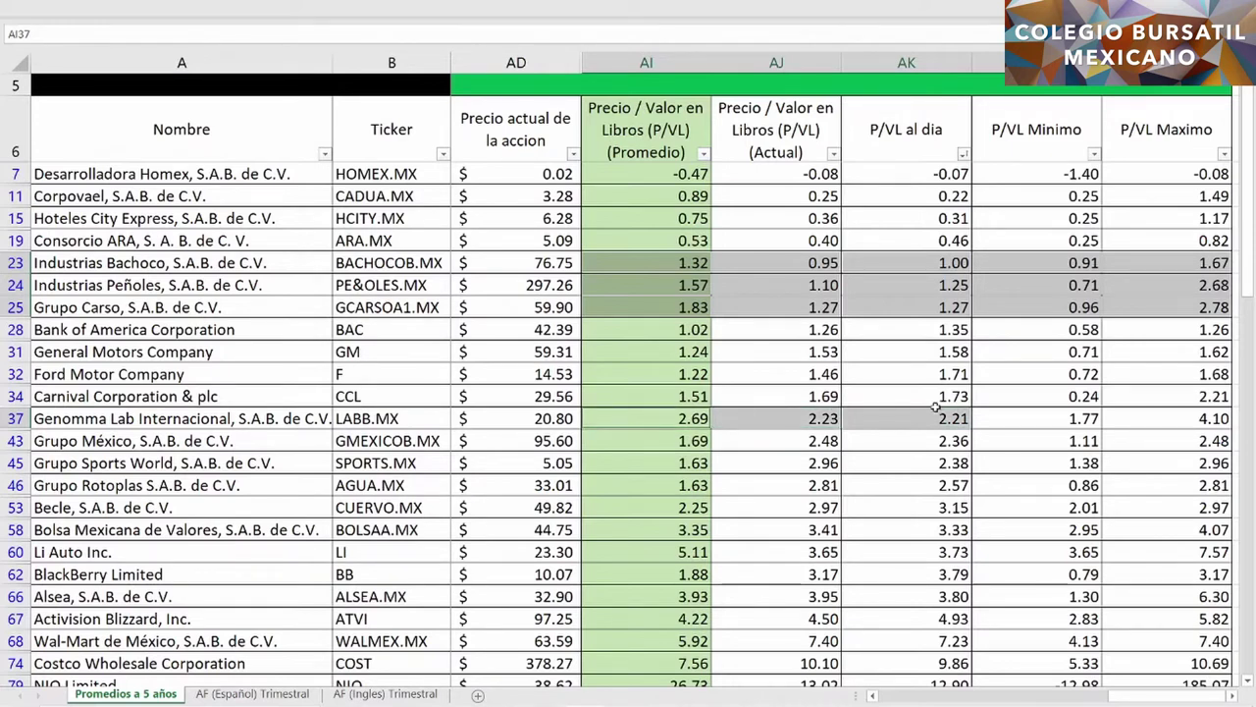
pyautogui.keyDown('ctrl'); pyautogui.click(1048, 419); pyautogui.keyUp('ctrl')
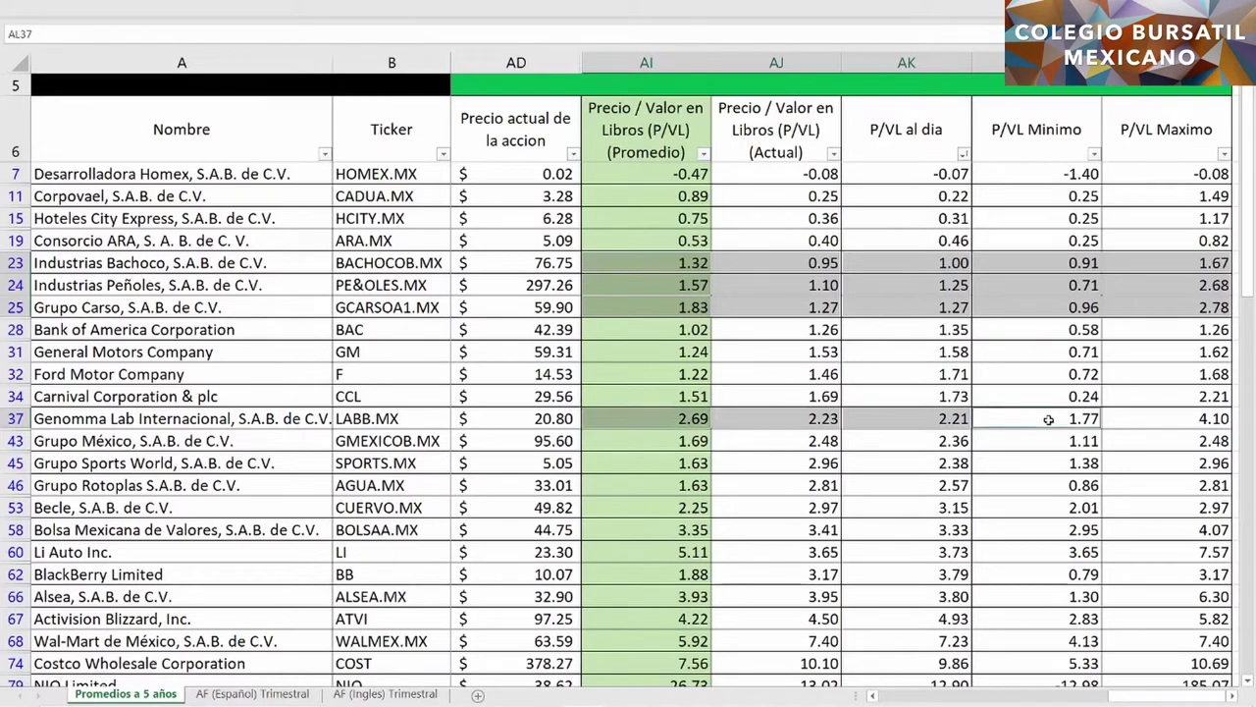
pyautogui.keyDown('ctrl'); pyautogui.click(1159, 419); pyautogui.keyUp('ctrl')
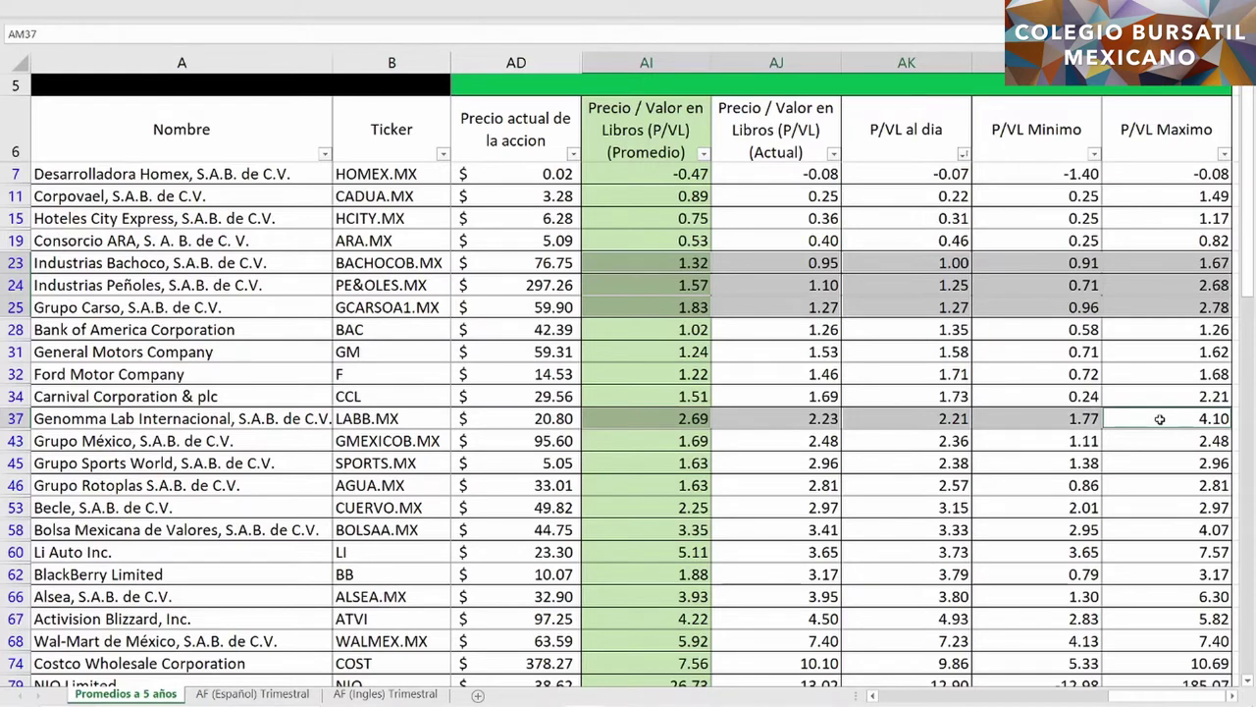
# Add Bolsa Mexicana de Valores's P/VL al dia, actual, average, minimum and maximum cells in row 58 to the selection.
pyautogui.keyDown('ctrl'); pyautogui.click(904, 530); pyautogui.keyUp('ctrl')
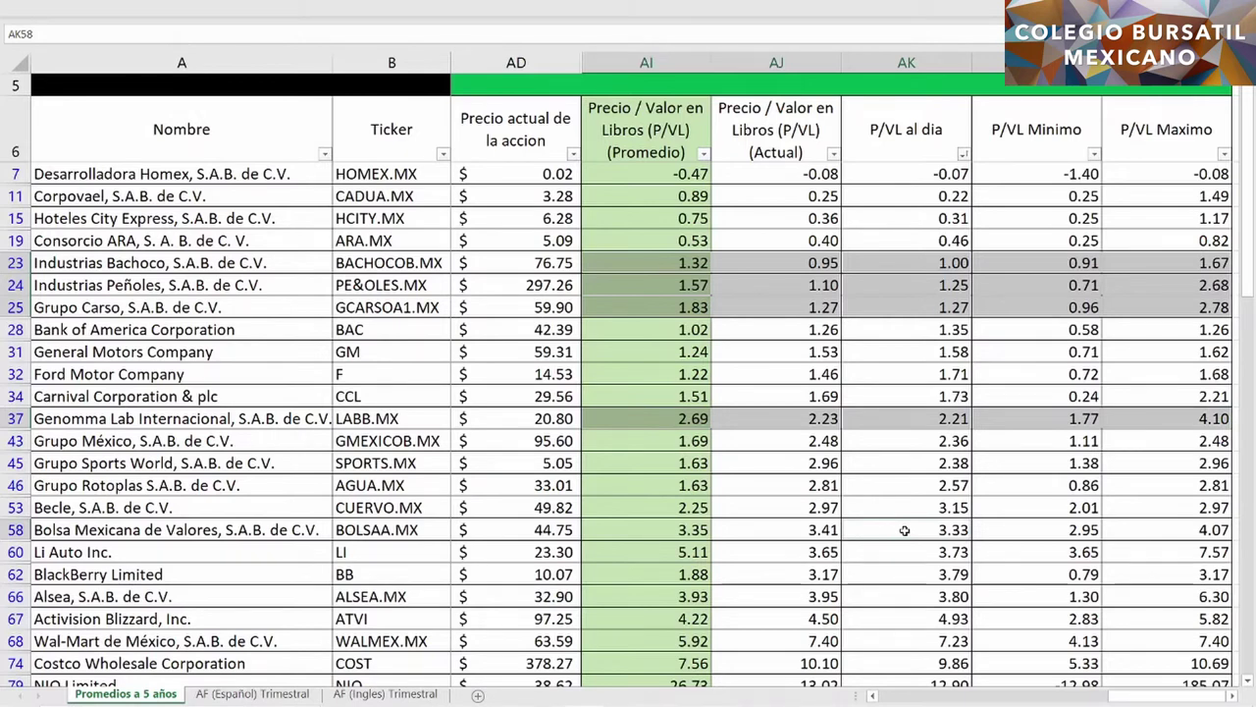
pyautogui.keyDown('ctrl'); pyautogui.click(786, 532); pyautogui.keyUp('ctrl')
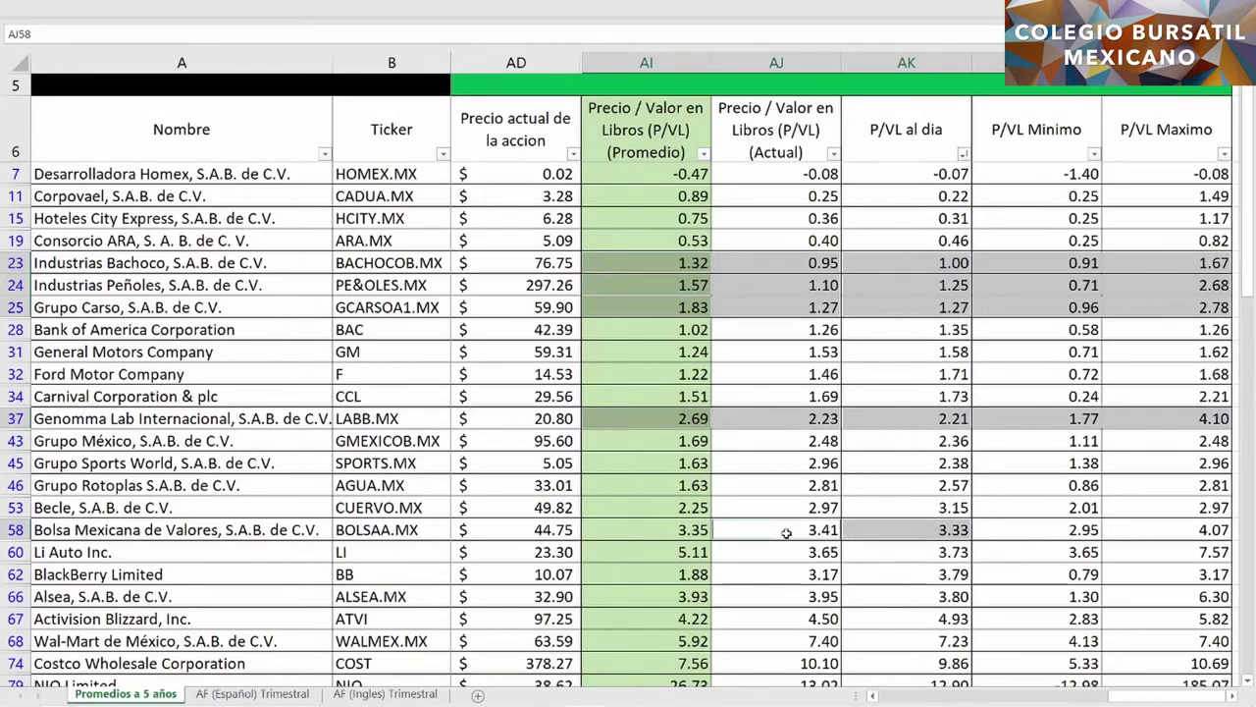
pyautogui.keyDown('ctrl'); pyautogui.click(644, 529); pyautogui.keyUp('ctrl')
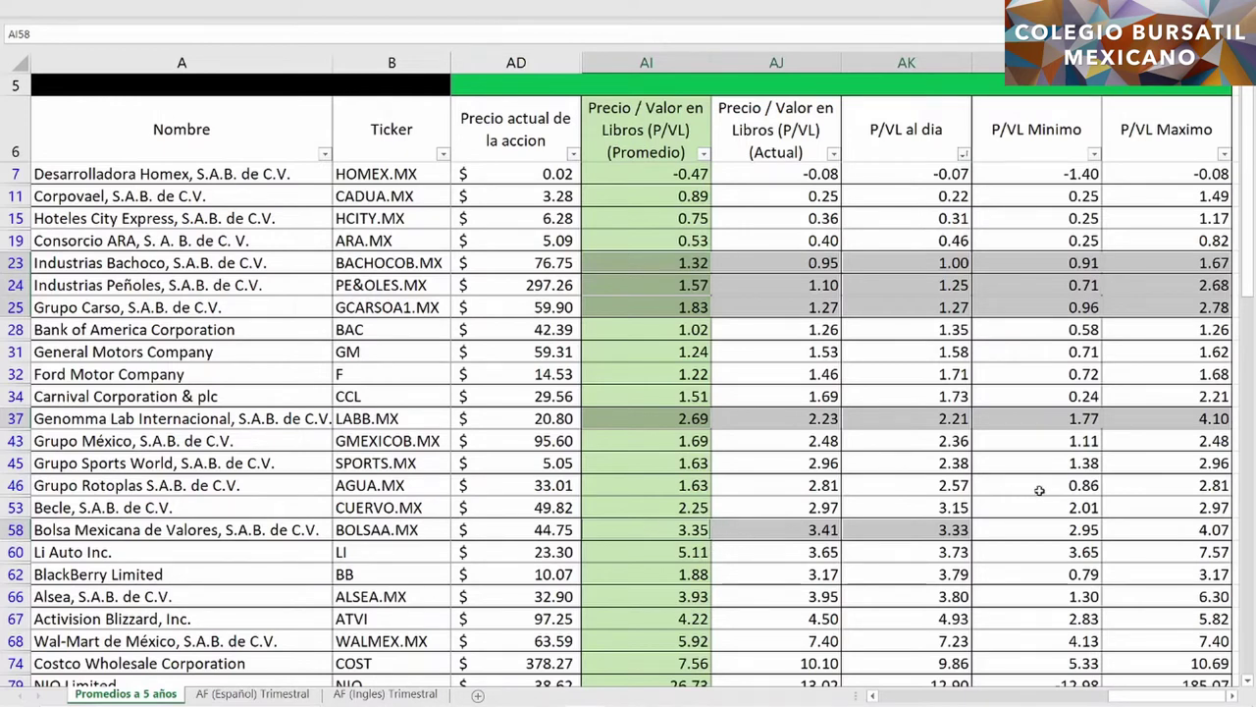
pyautogui.click(1048, 533)
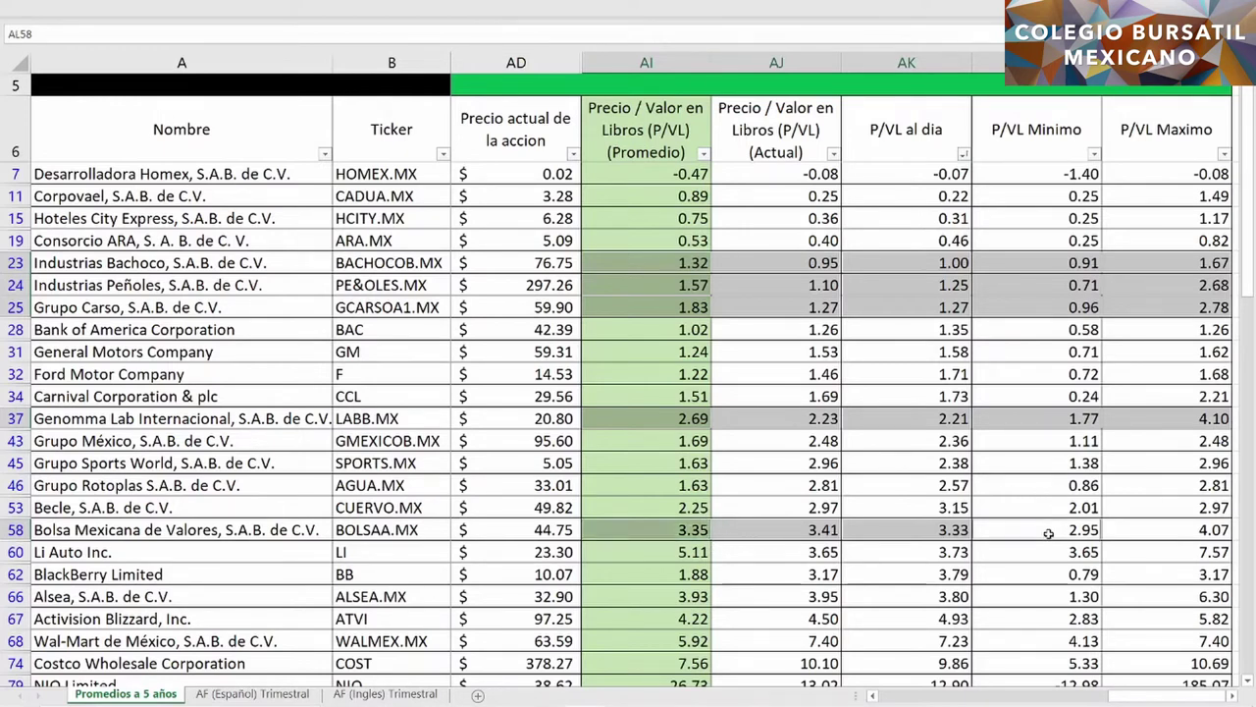
pyautogui.click(1145, 530)
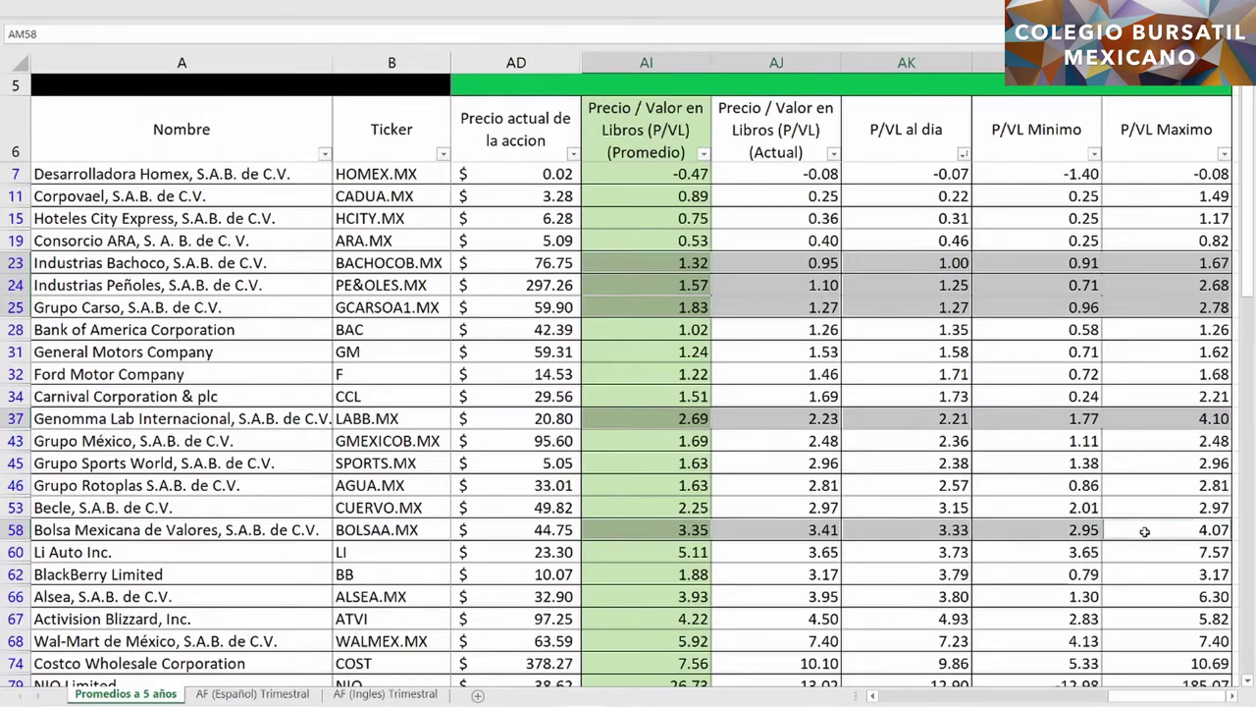
# Add Li Auto's P/VL al dia, actual, average, minimum and maximum cells in row 60 to the selection.
pyautogui.click(902, 554)
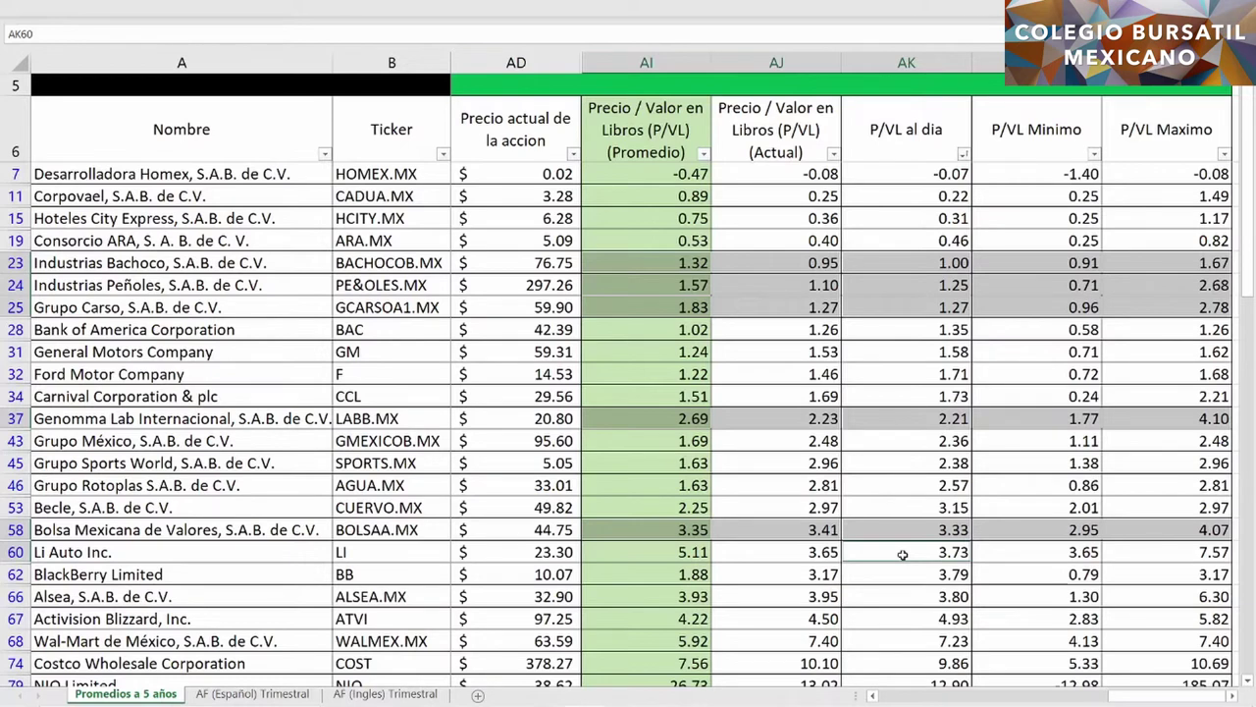
pyautogui.click(775, 556)
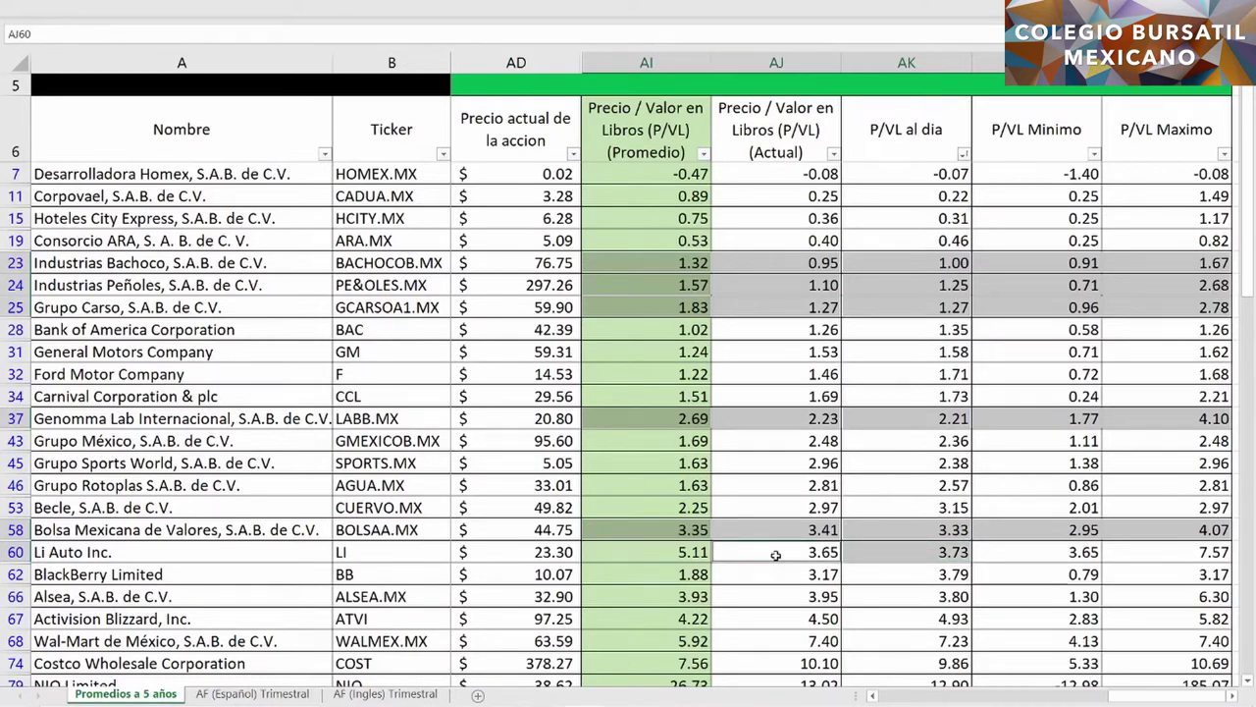
pyautogui.click(658, 555)
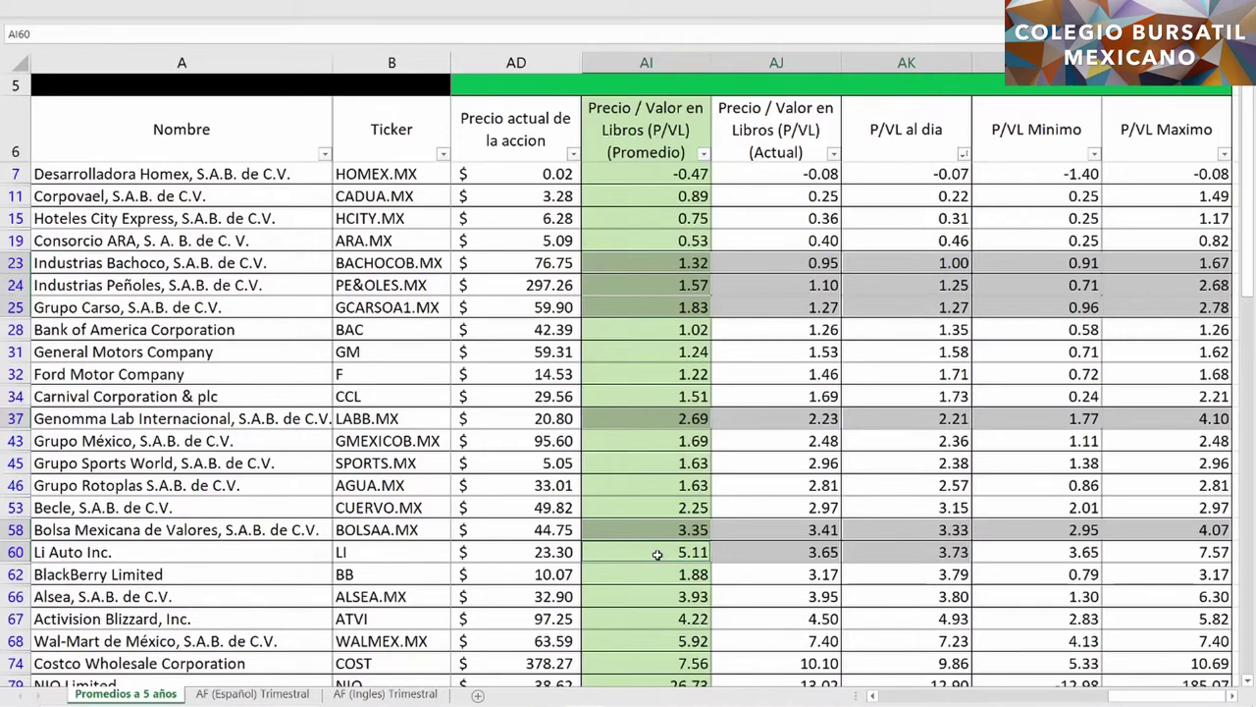
pyautogui.click(1042, 553)
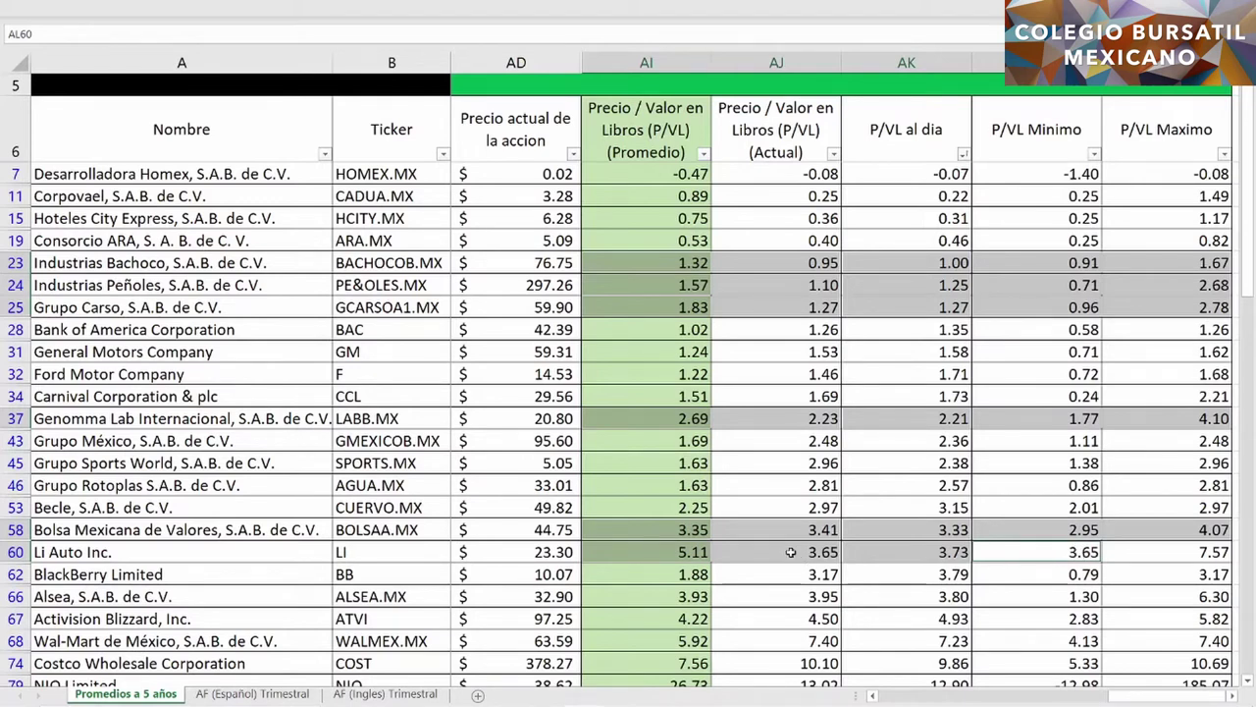
pyautogui.click(1177, 552)
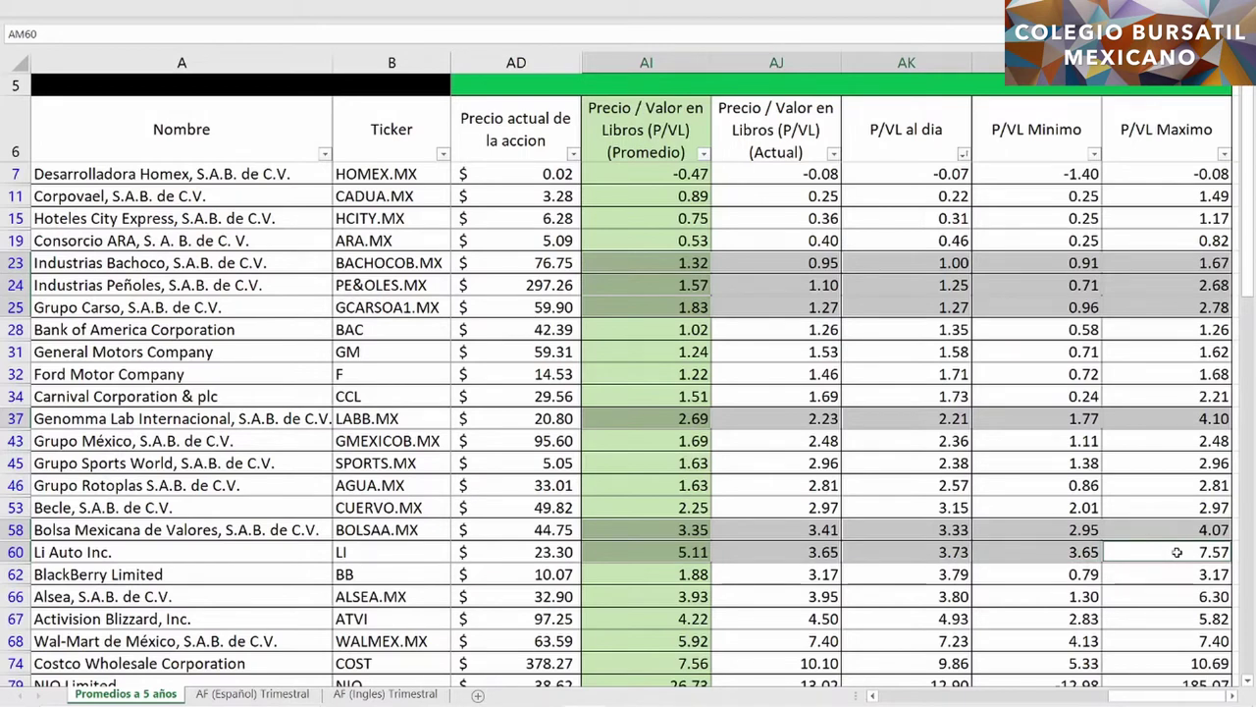
# Add Alsea's P/VL al dia, average, actual, minimum and maximum cells in row 66 to the selection.
pyautogui.click(890, 598)
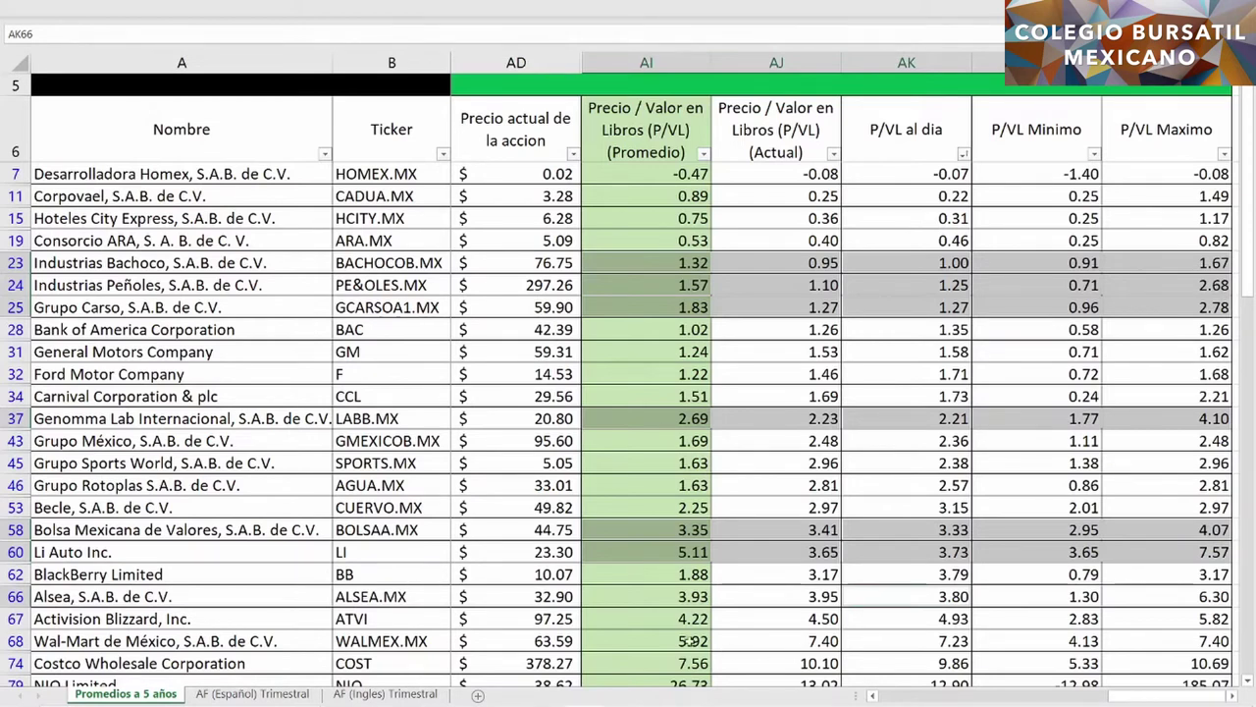
pyautogui.click(642, 596)
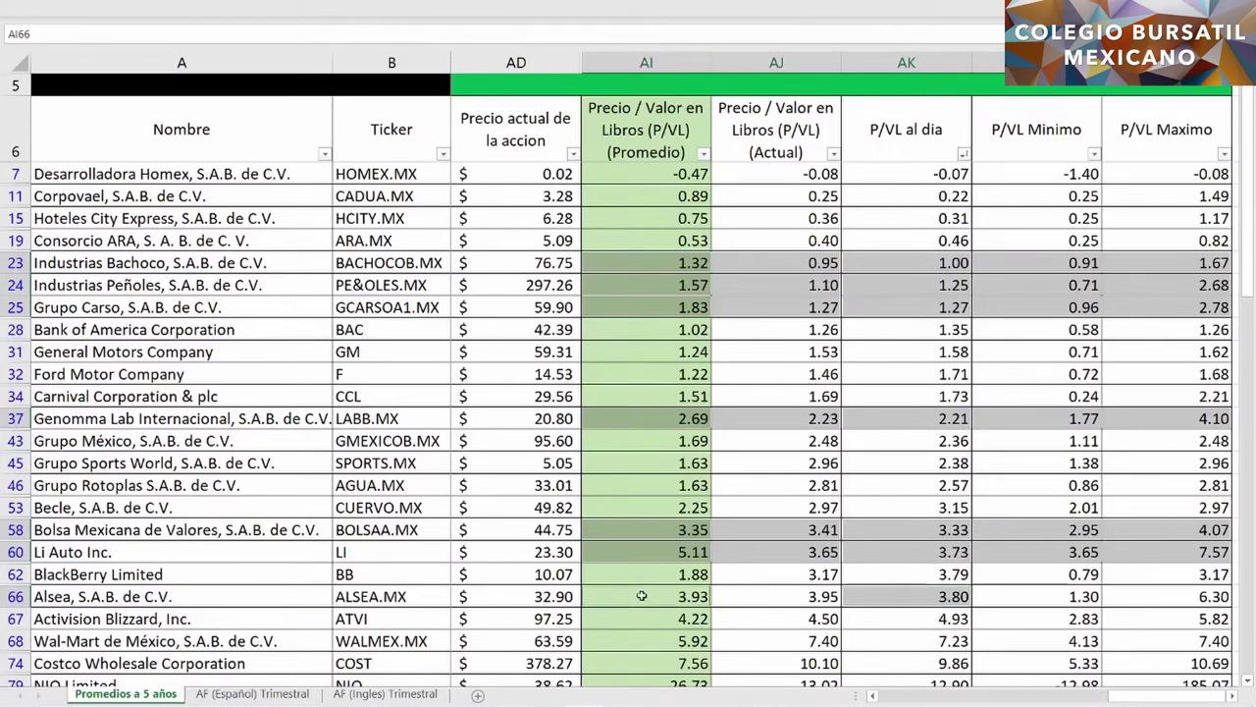
pyautogui.press('F4')
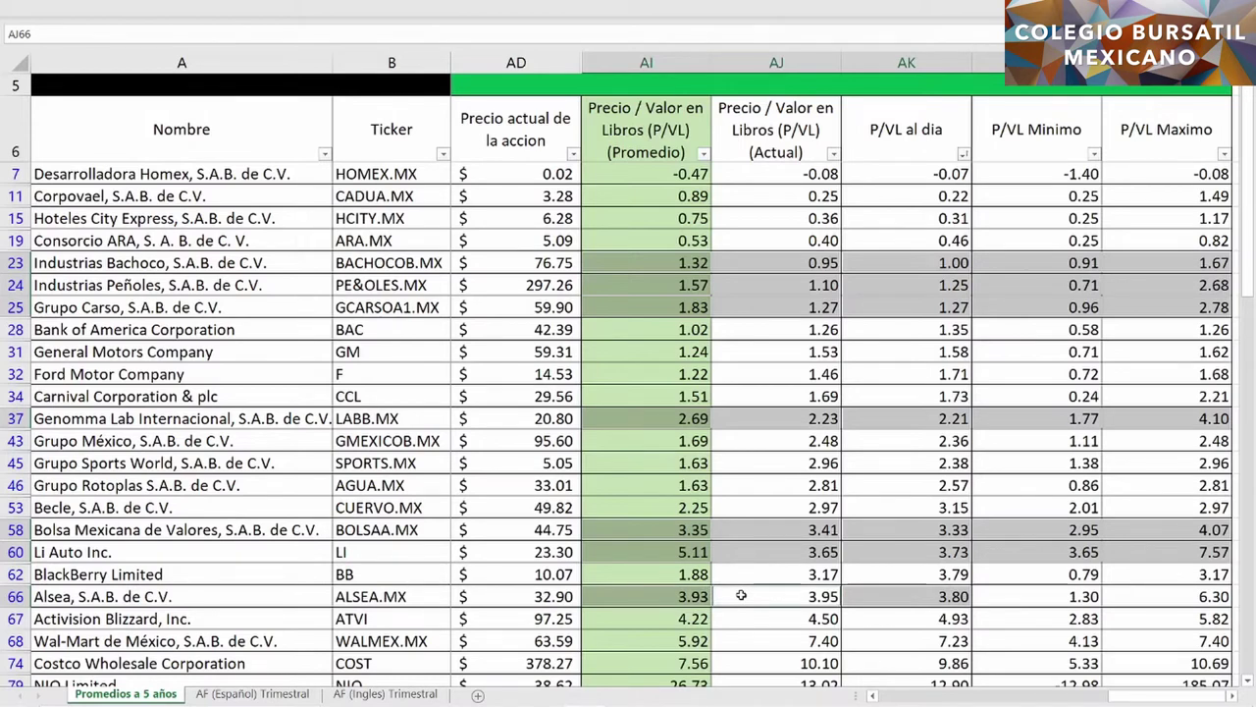
pyautogui.press('F4')
pyautogui.click(1008, 596)
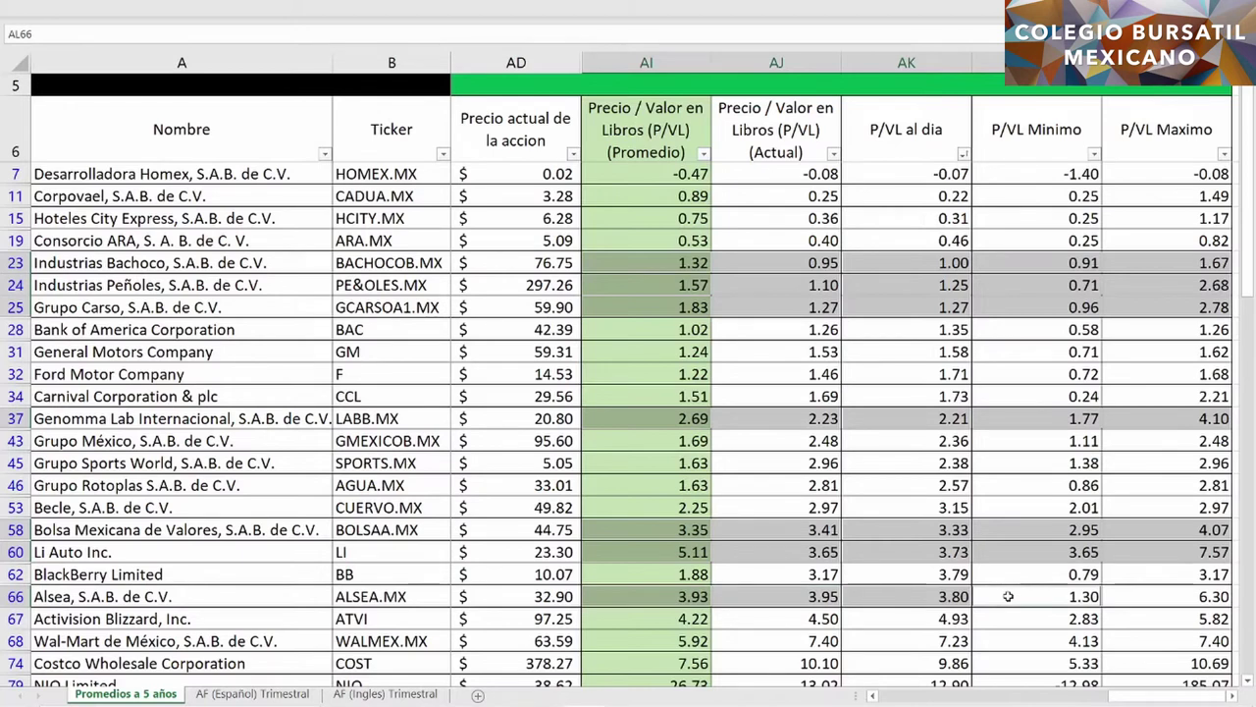
pyautogui.press('F4')
pyautogui.click(1148, 599)
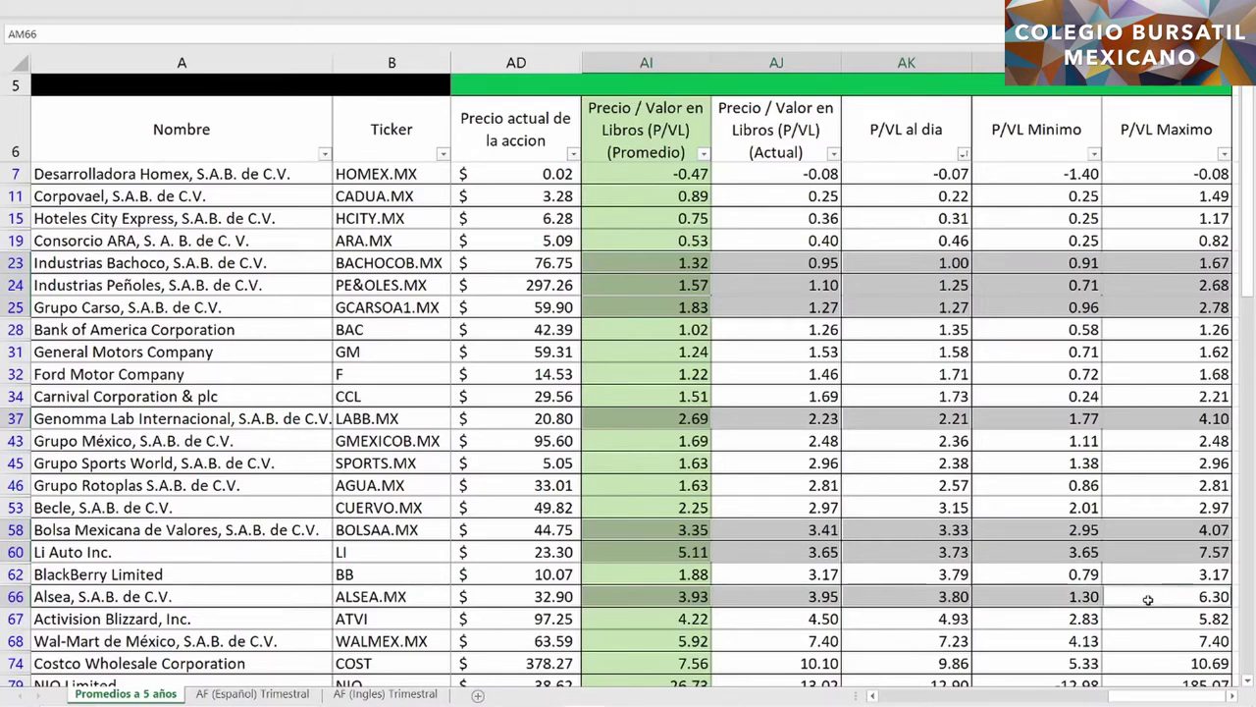
# Add Netflix's P/VL al dia, actual, average, minimum and maximum cells in row 80 to the selection.
pyautogui.scroll(-1, 1148, 599)
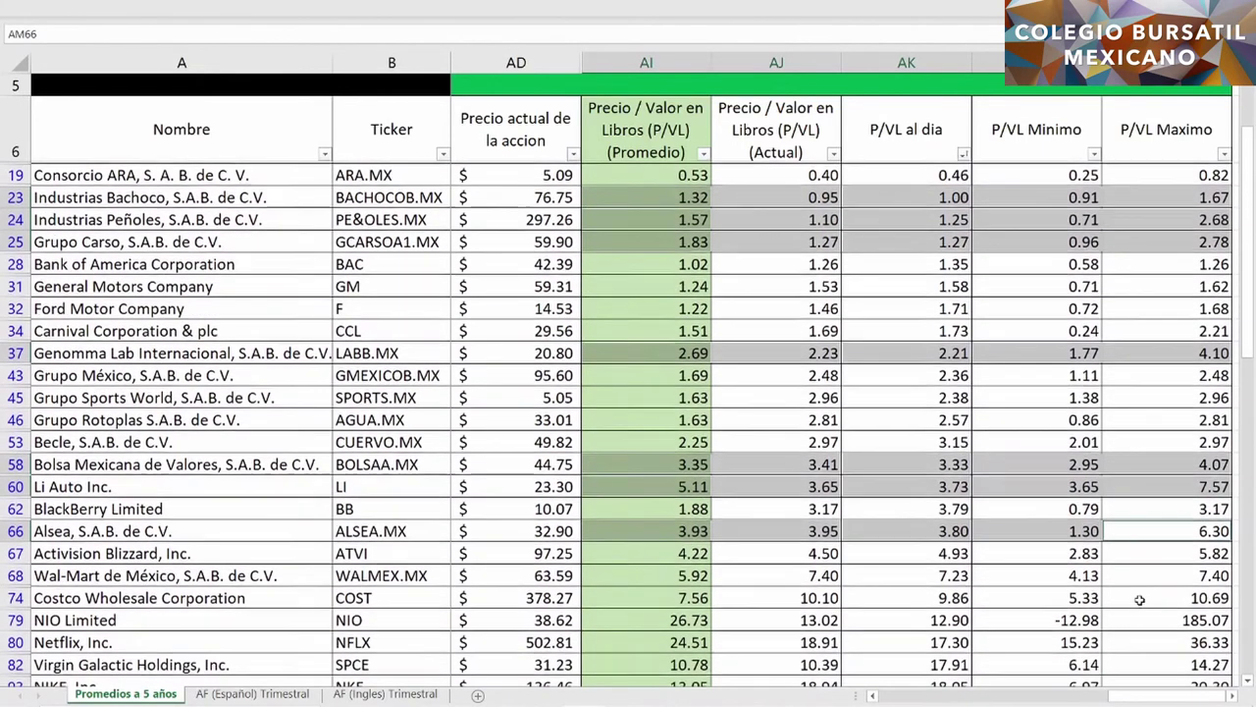
pyautogui.click(893, 641)
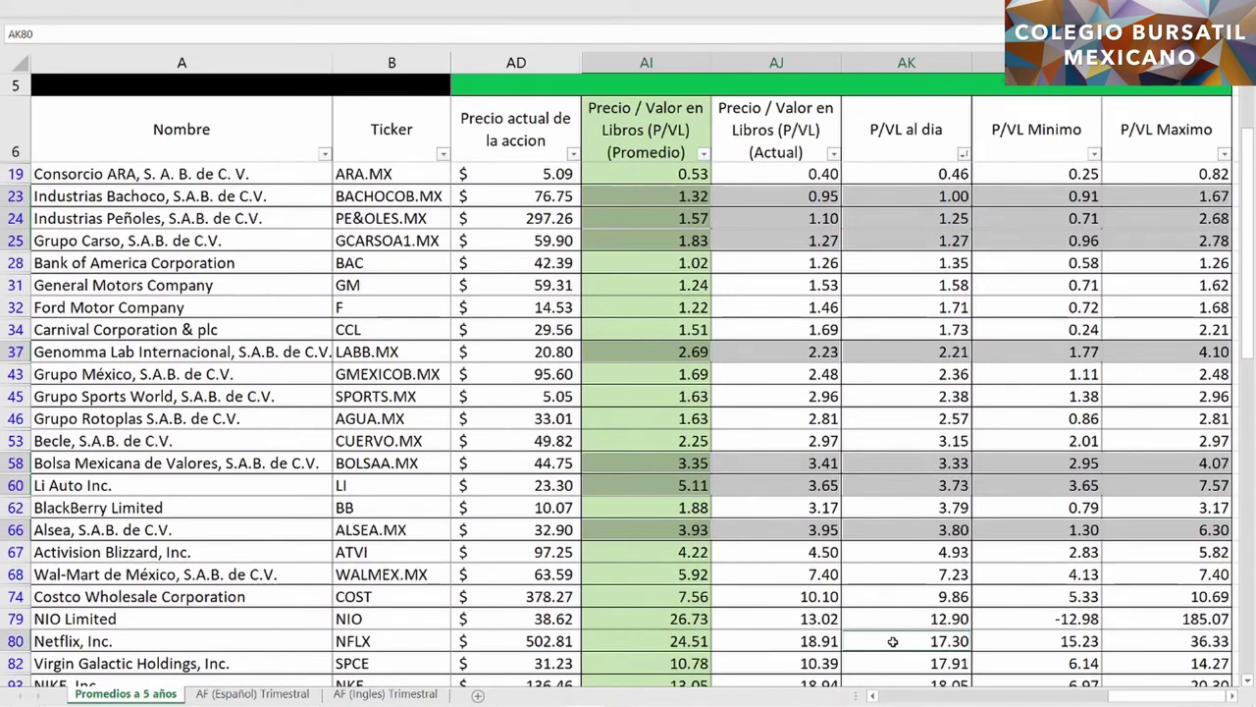
pyautogui.keyDown('ctrl'); pyautogui.click(783, 640); pyautogui.keyUp('ctrl')
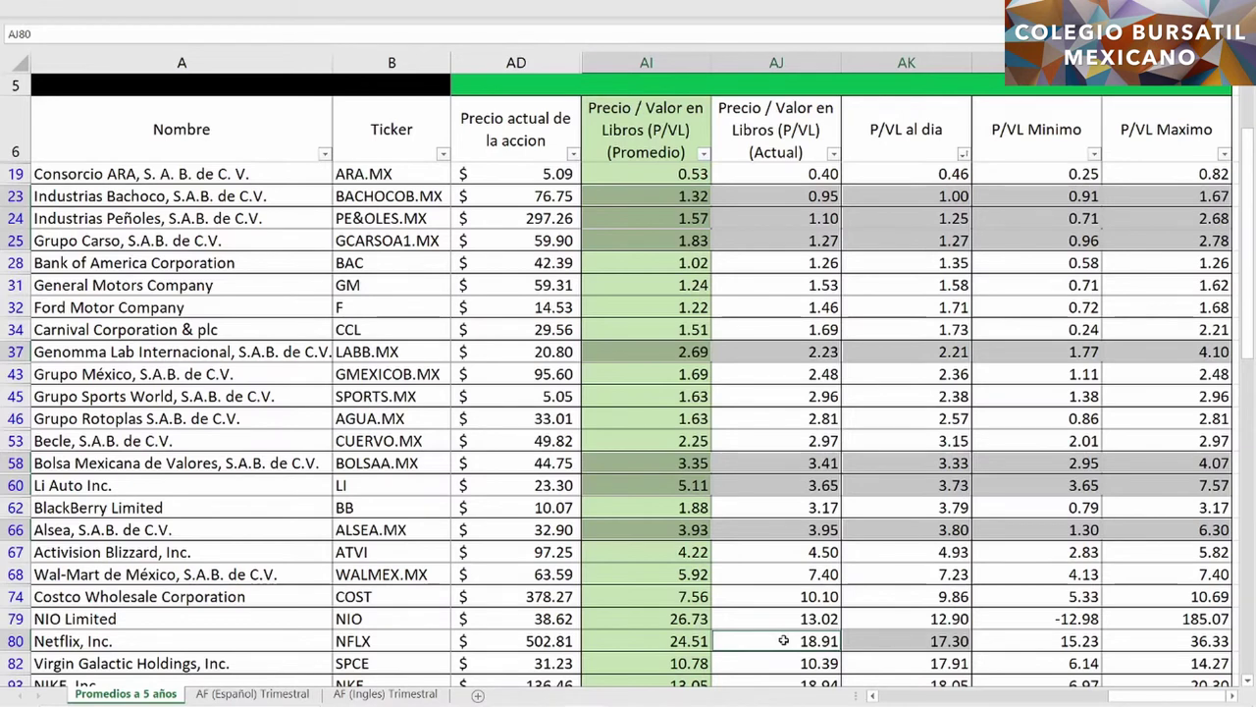
pyautogui.click(653, 640)
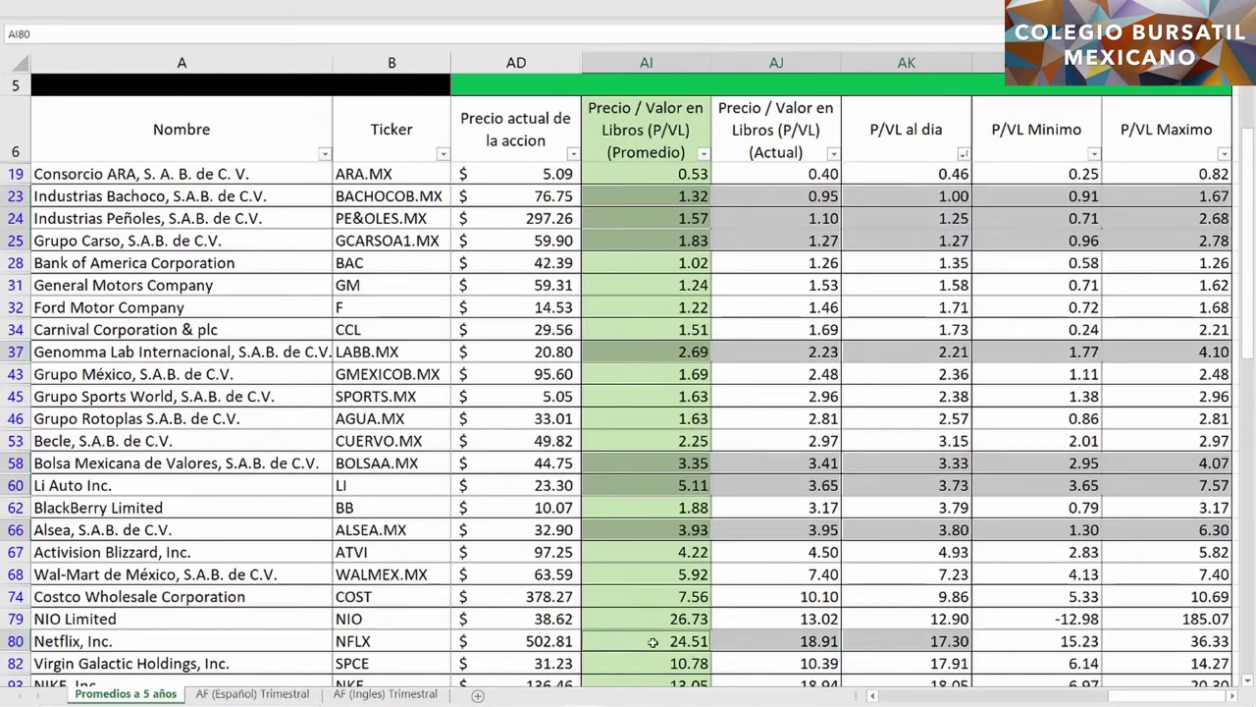
pyautogui.click(1033, 640)
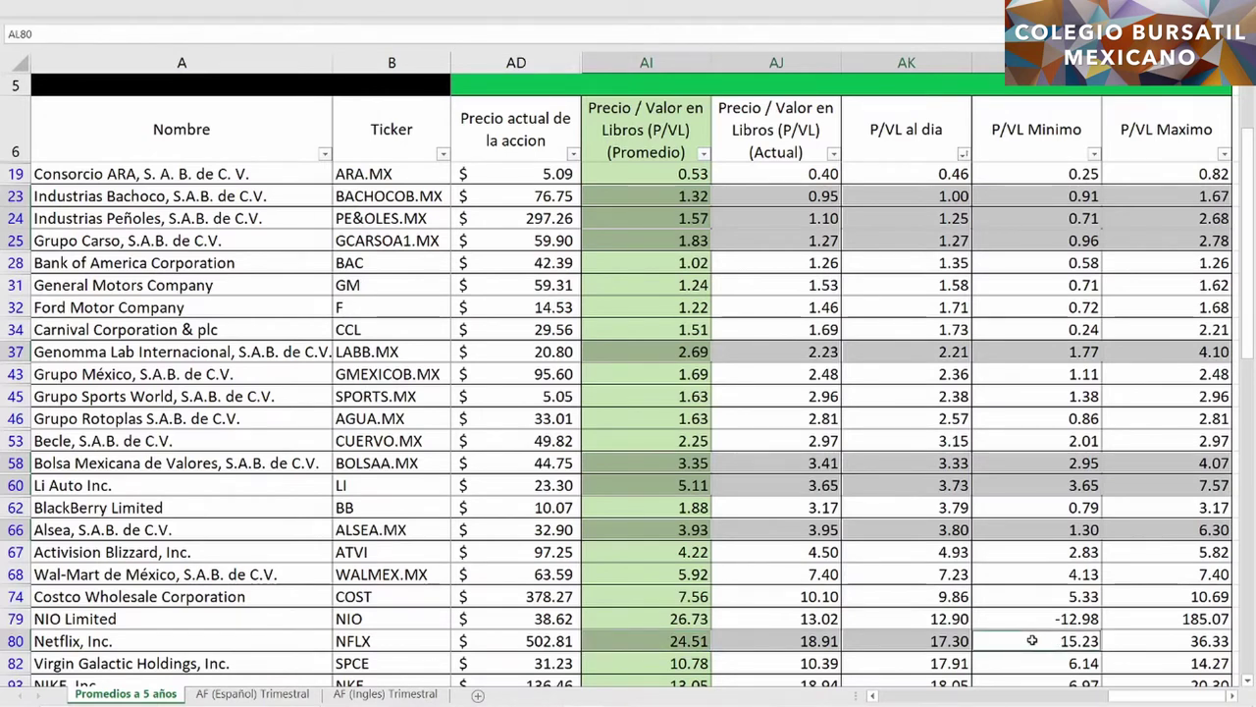
pyautogui.click(1116, 642)
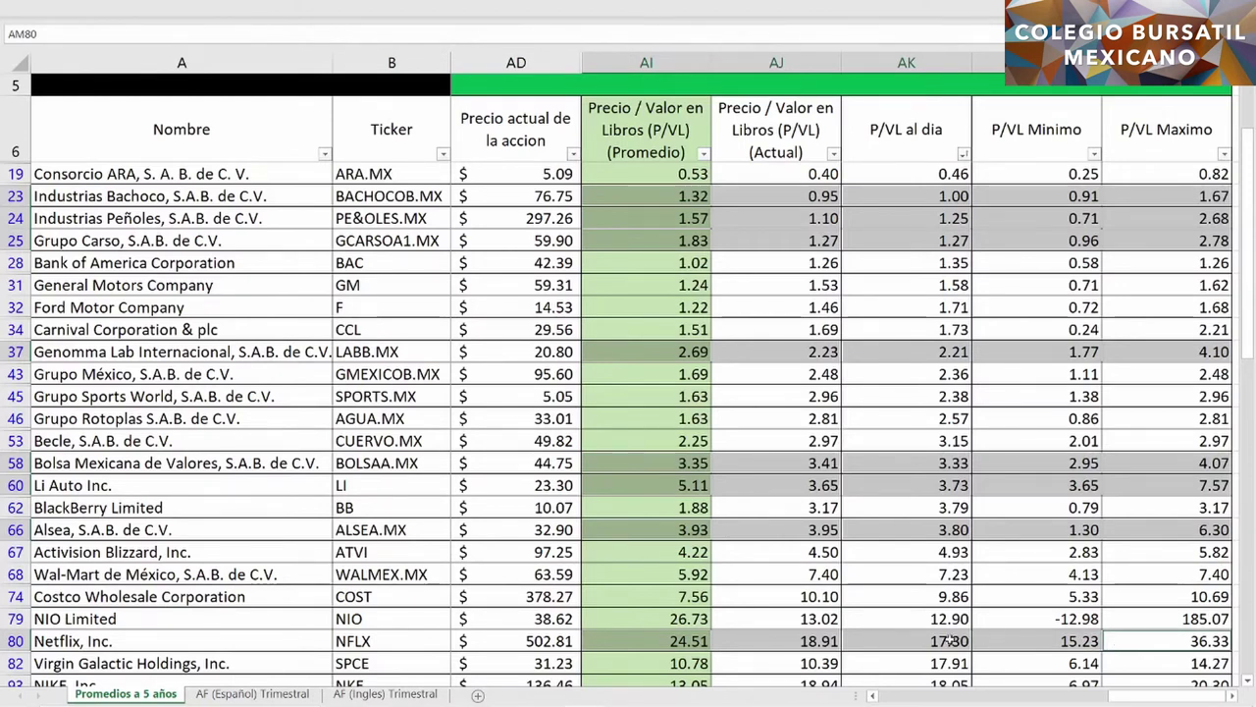
# Add NIO Limited's P/VL al dia, actual, average, minimum and maximum cells in row 79 to the selection.
pyautogui.click(884, 618)
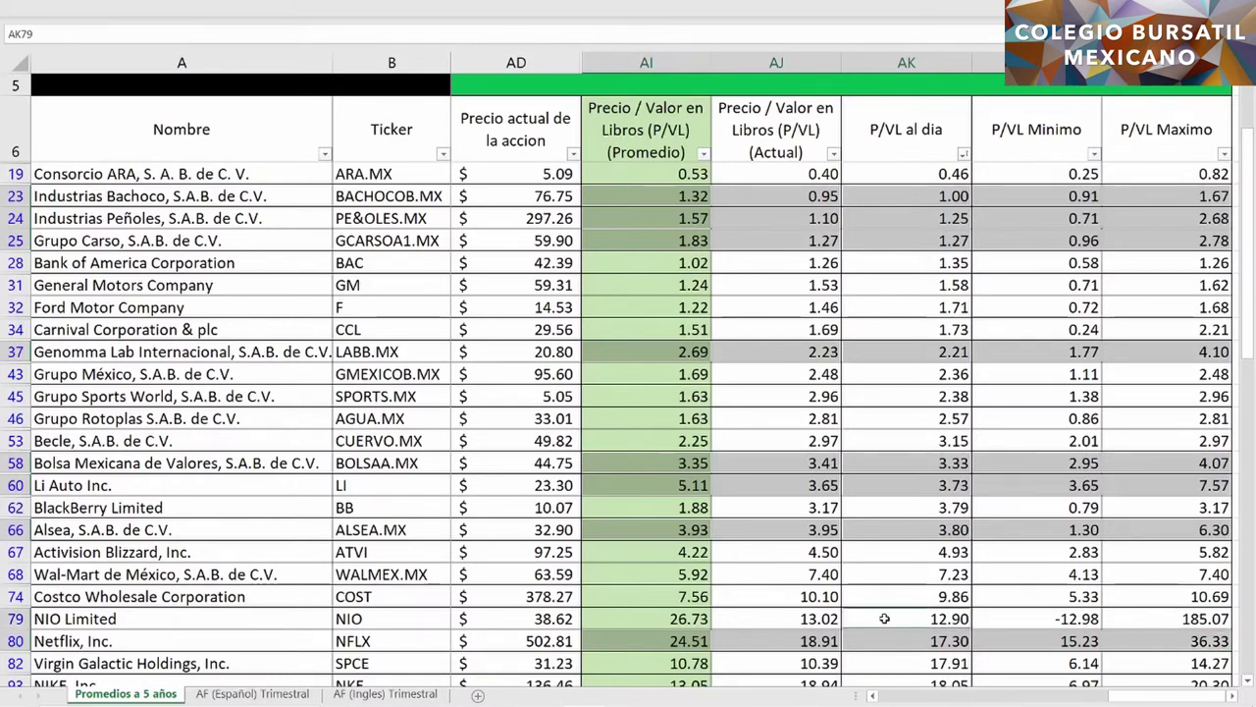
pyautogui.click(772, 619)
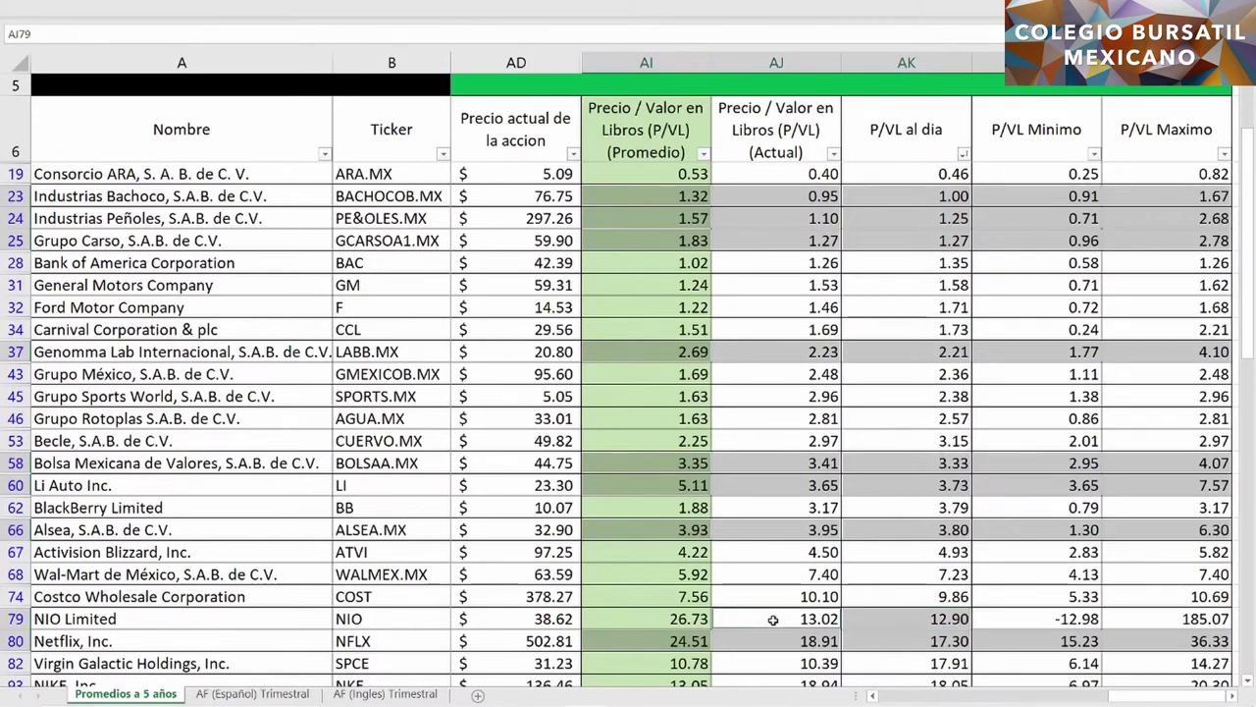
pyautogui.click(650, 621)
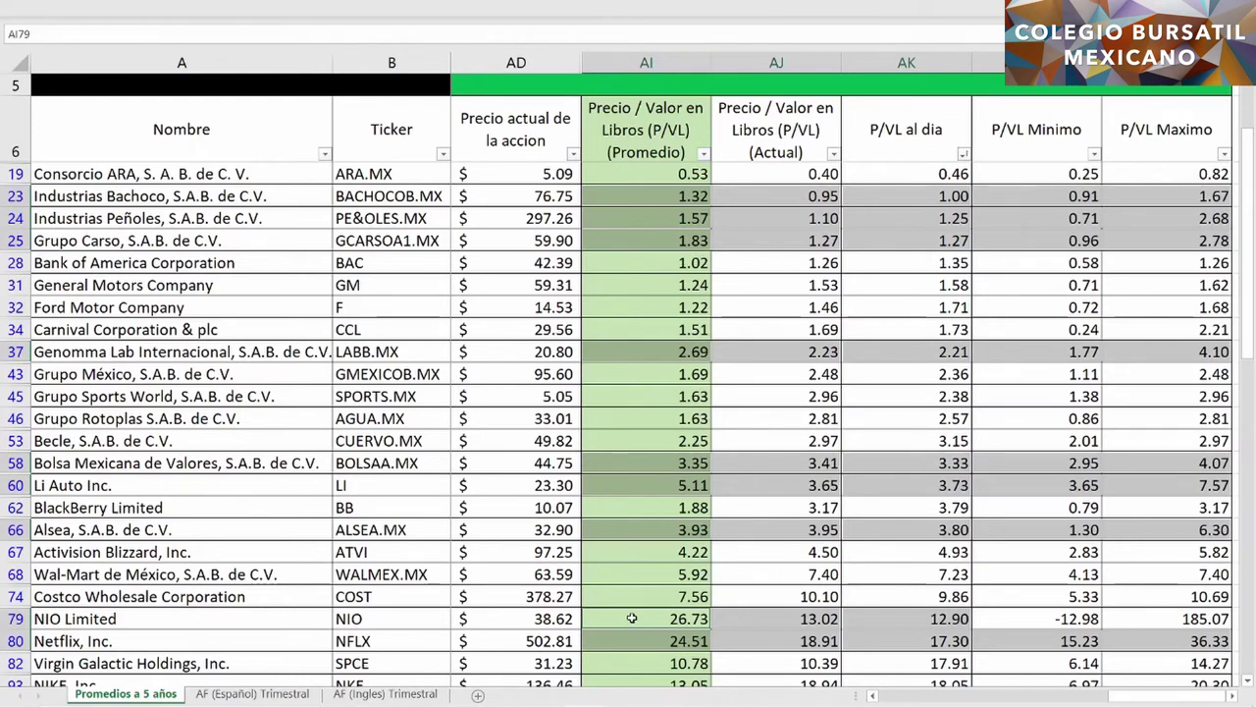
pyautogui.click(1032, 619)
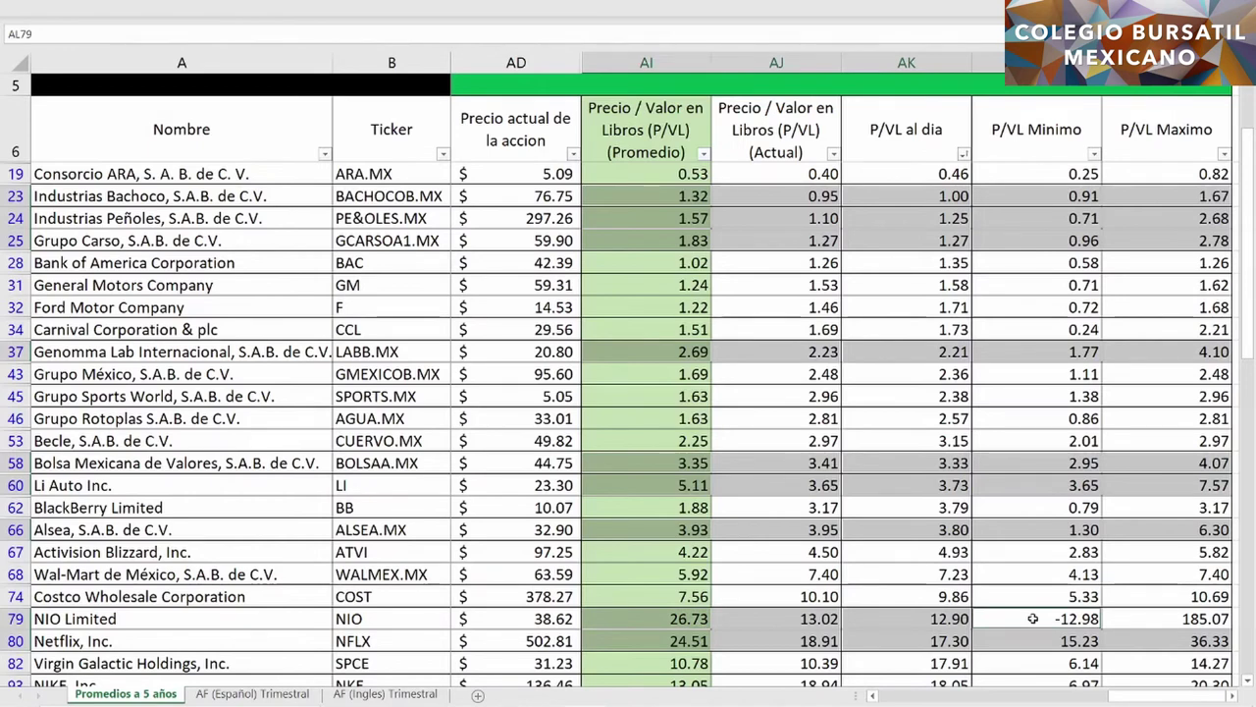
pyautogui.click(1161, 618)
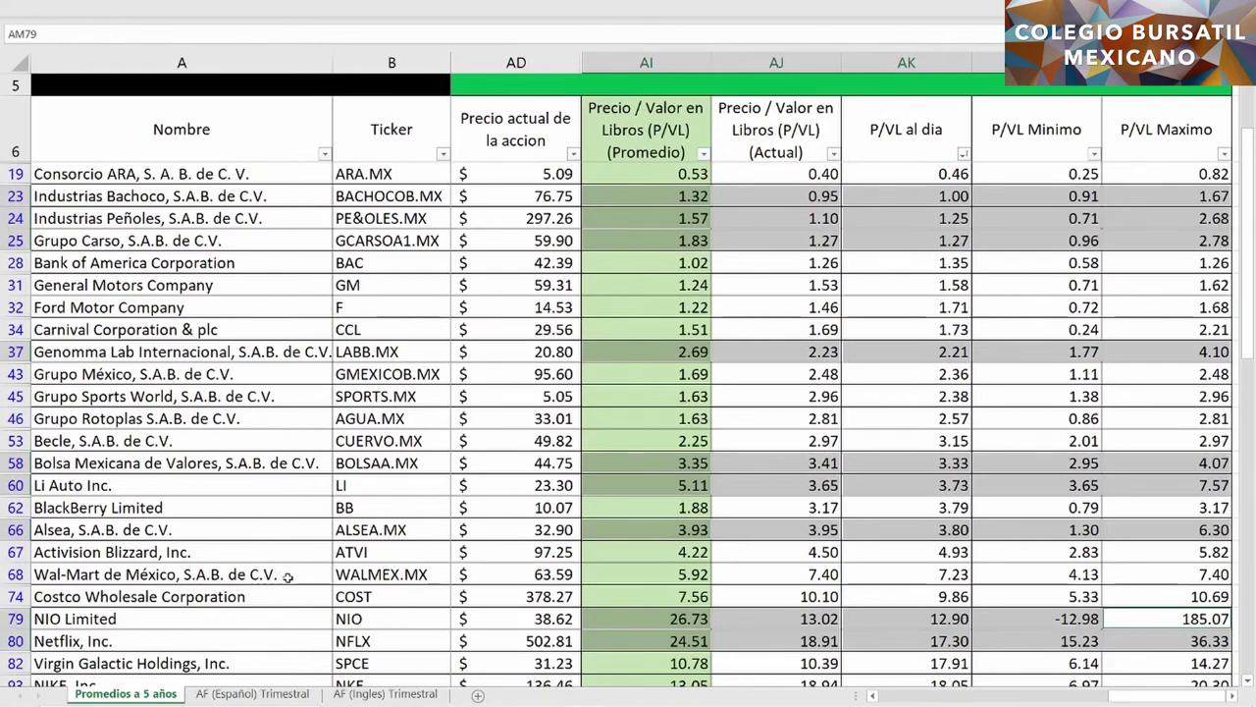
pyautogui.scroll(-2, 280, 628)
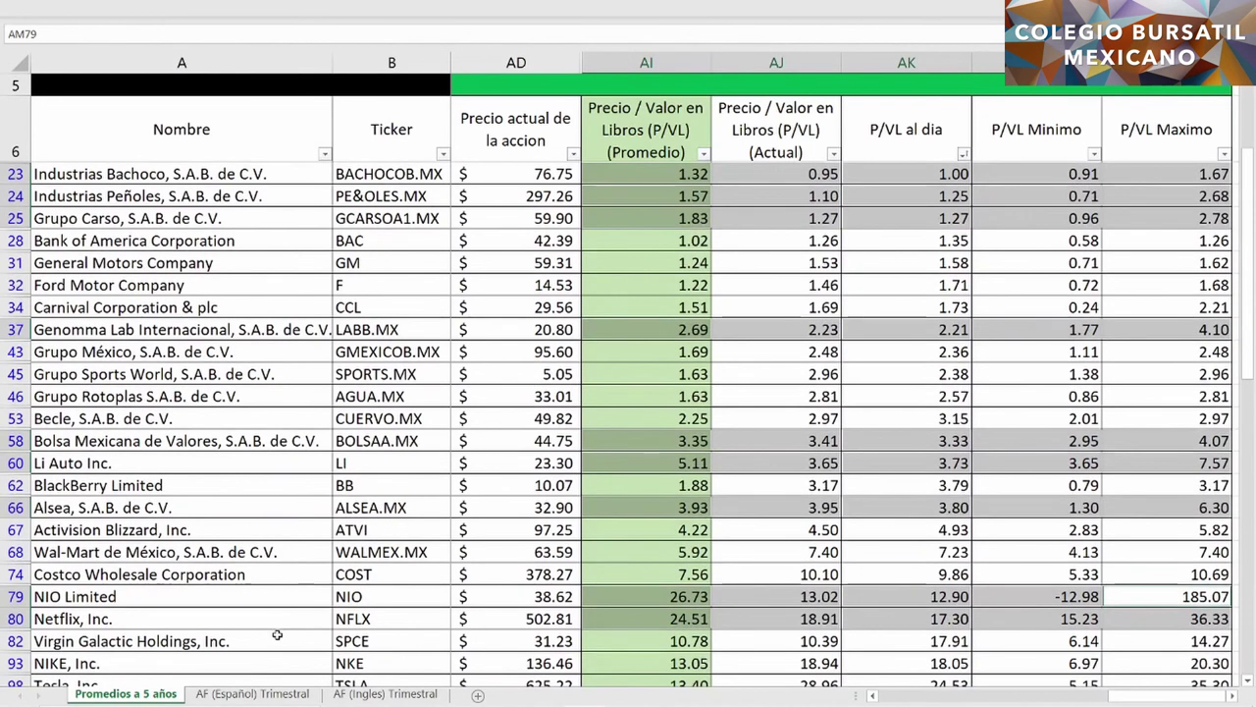